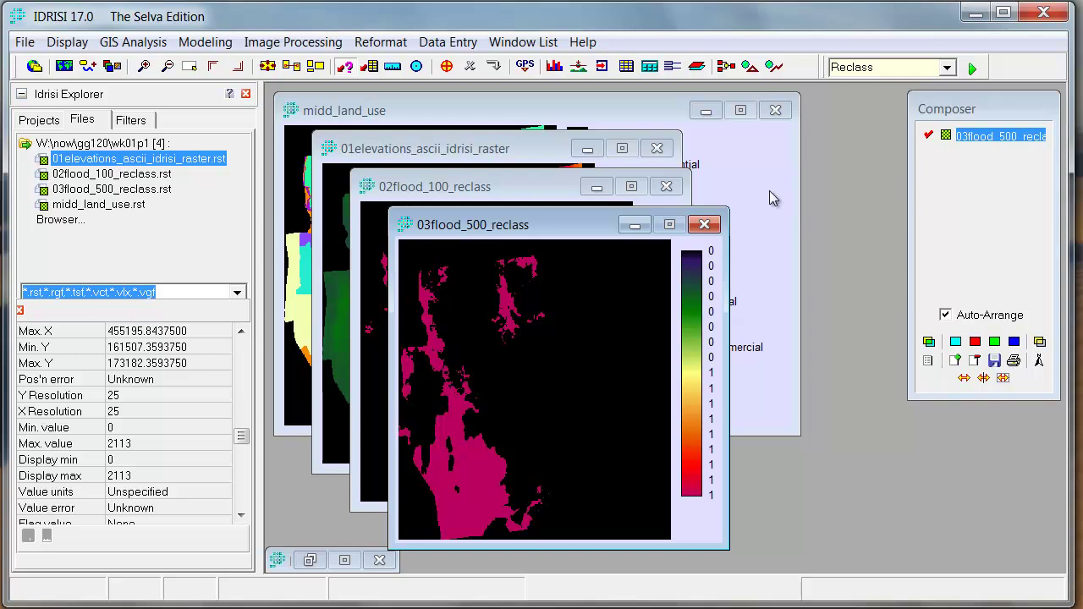
- Type 'Ove' in the toolbar module box to call up the Overlay module
click(893, 68)
text(Overlay)
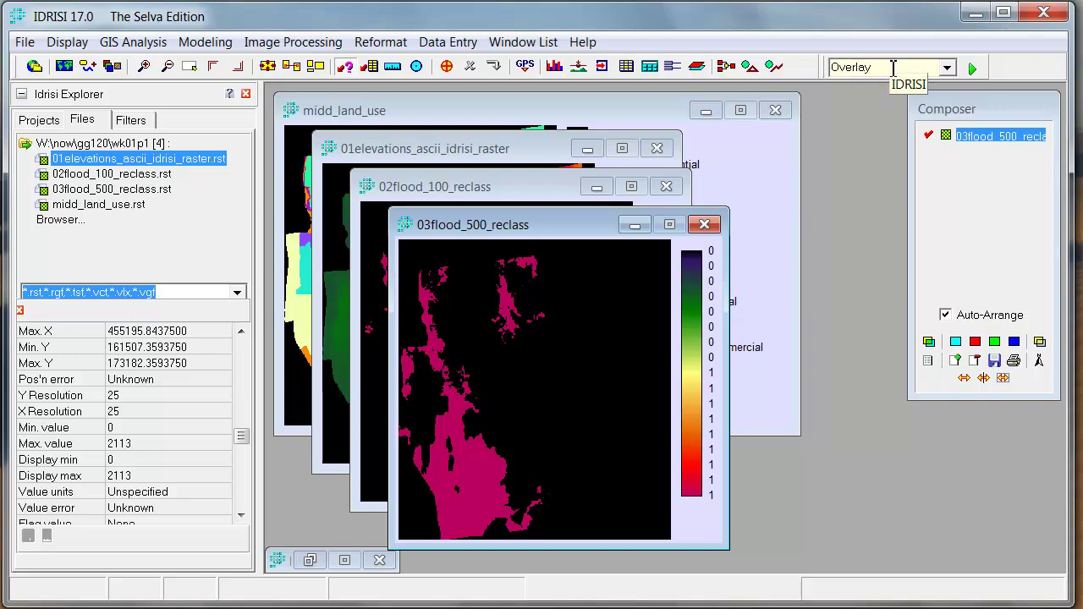
- Launch Overlay and set 02flood_100_reclass as the first image
key(Return)
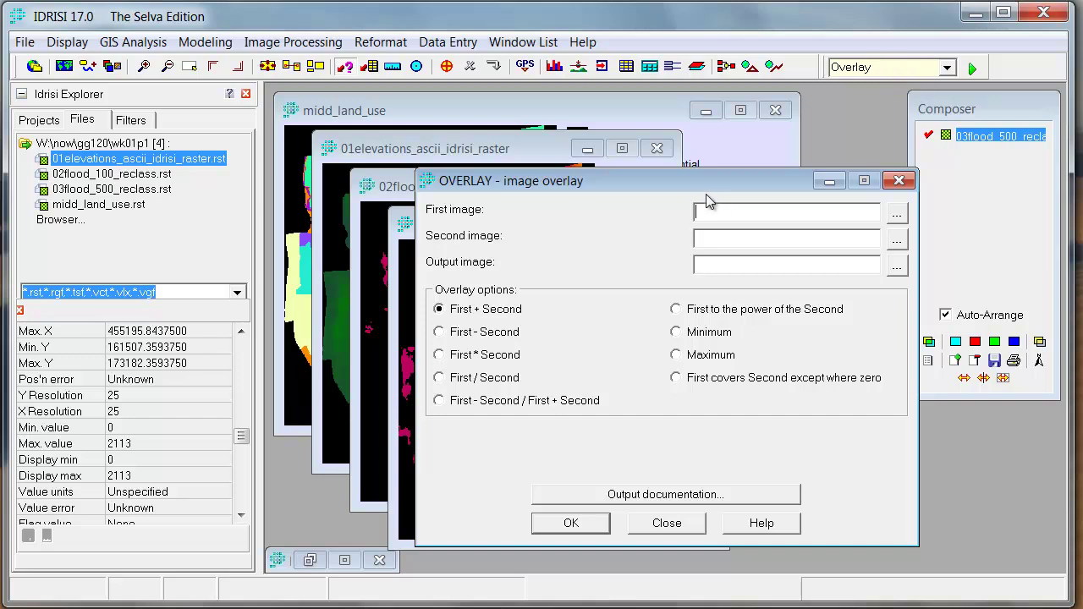
click(777, 170)
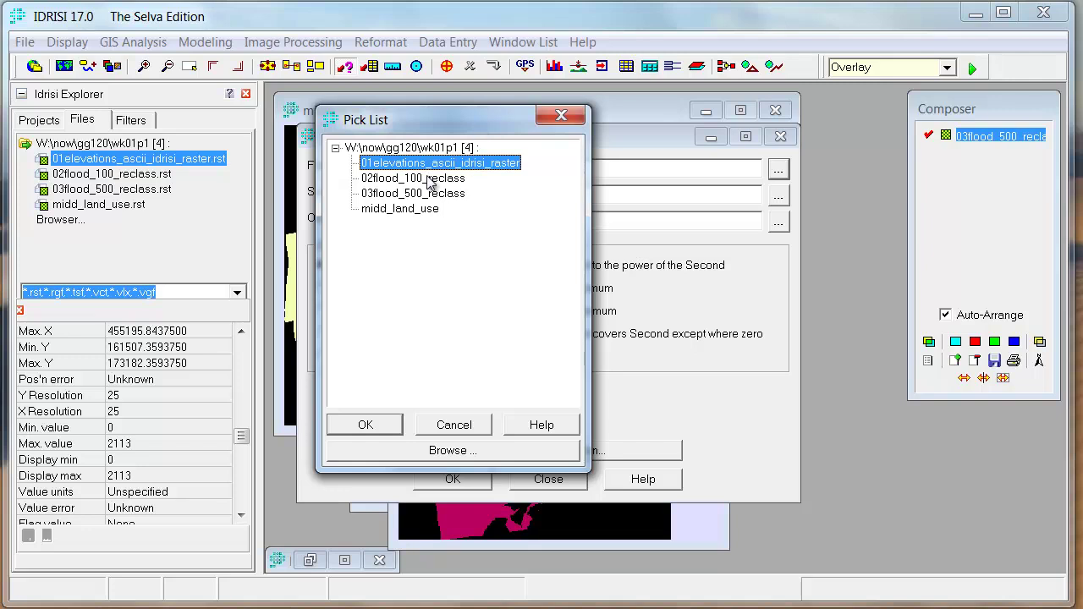
click(560, 115)
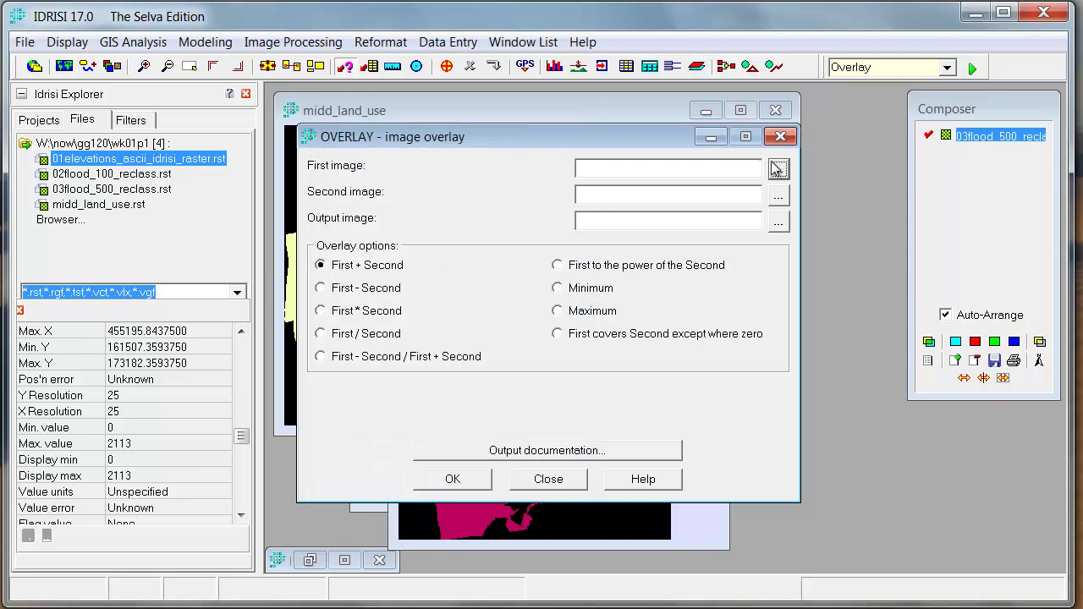
click(777, 169)
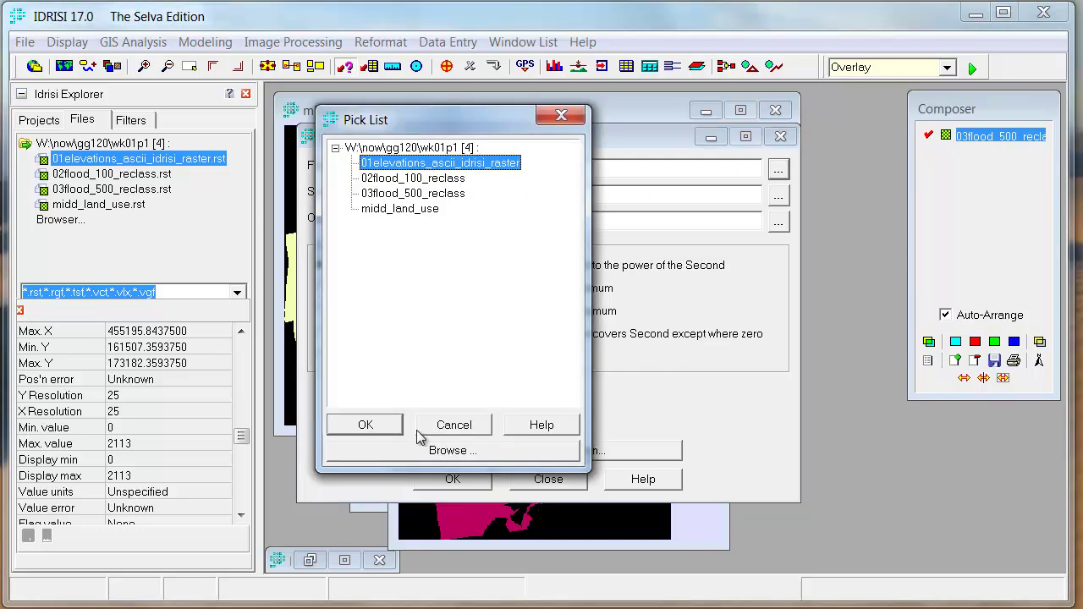
click(403, 209)
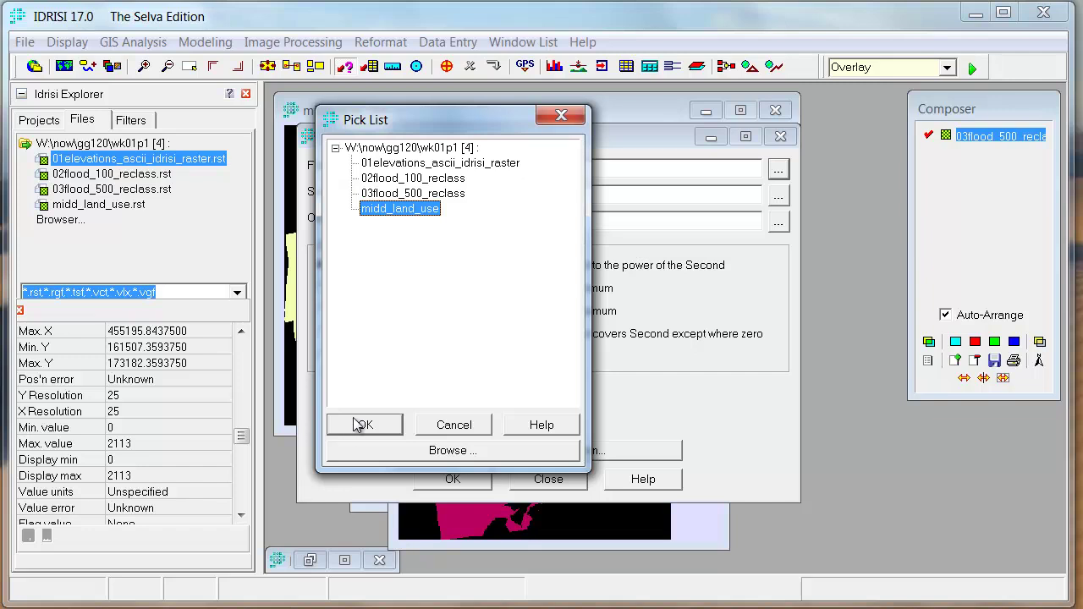
click(406, 180)
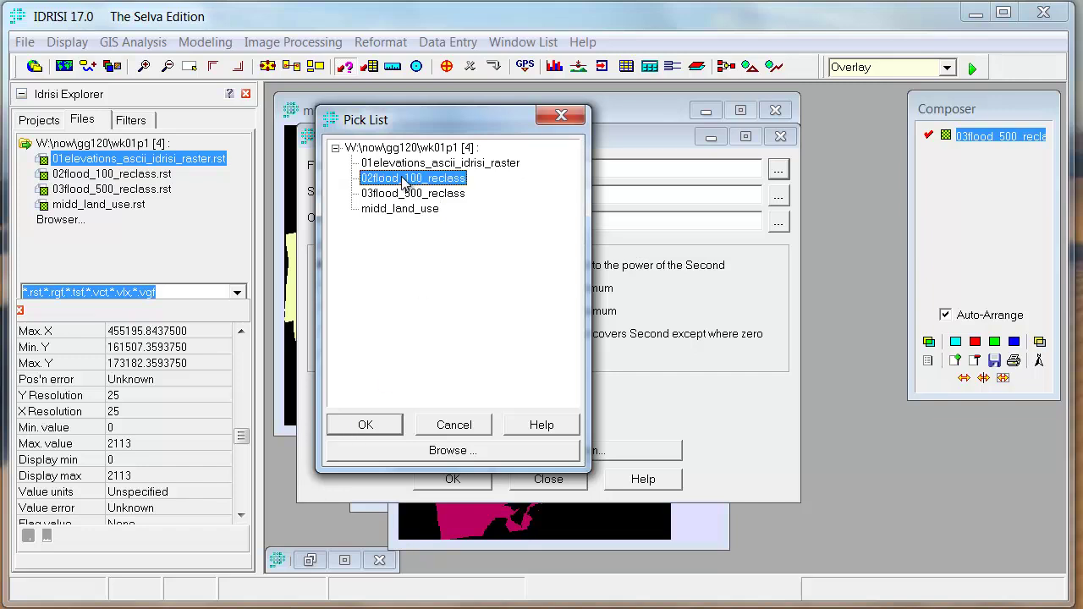
click(365, 424)
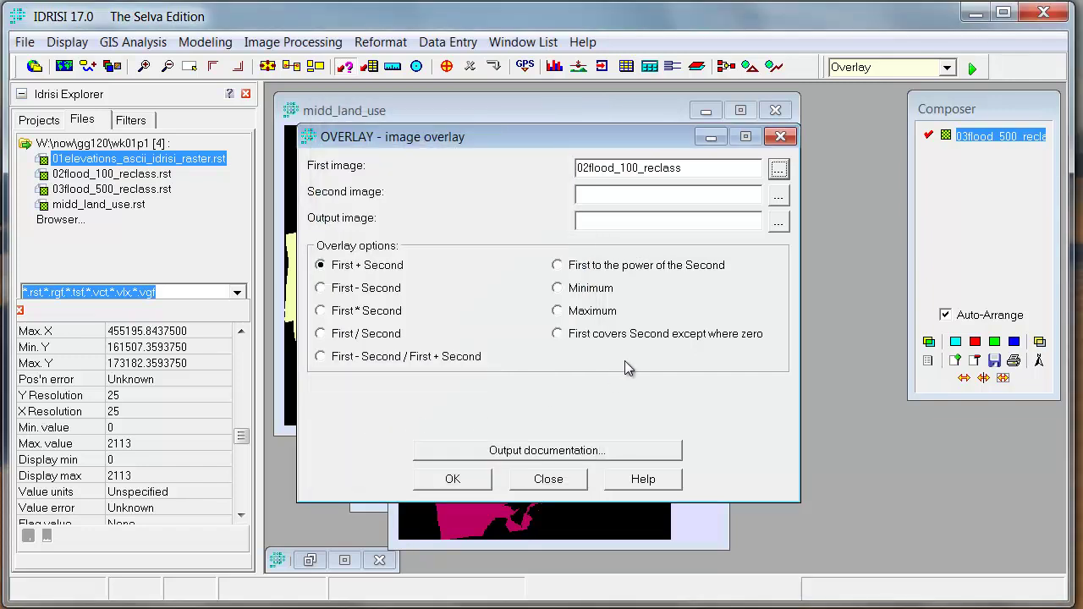
- Set midd_land_use as the second overlay image
click(777, 195)
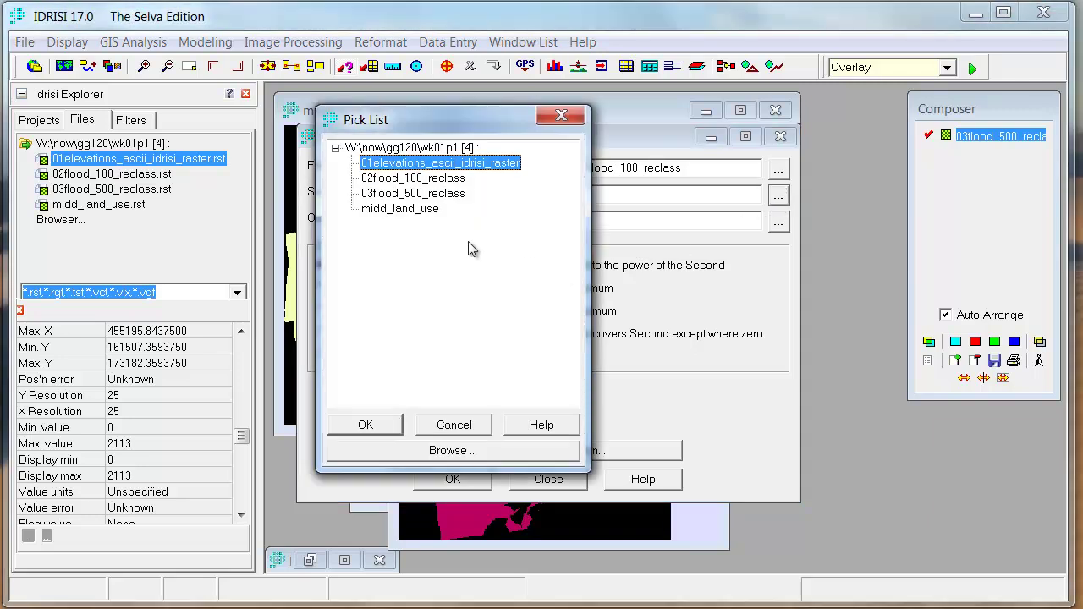
click(400, 208)
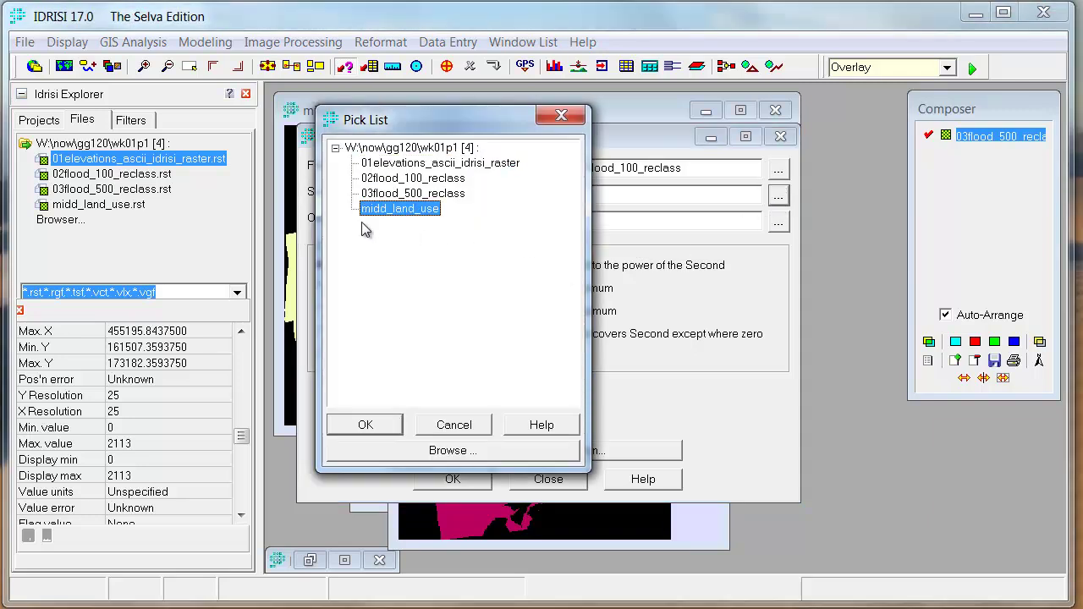
click(365, 425)
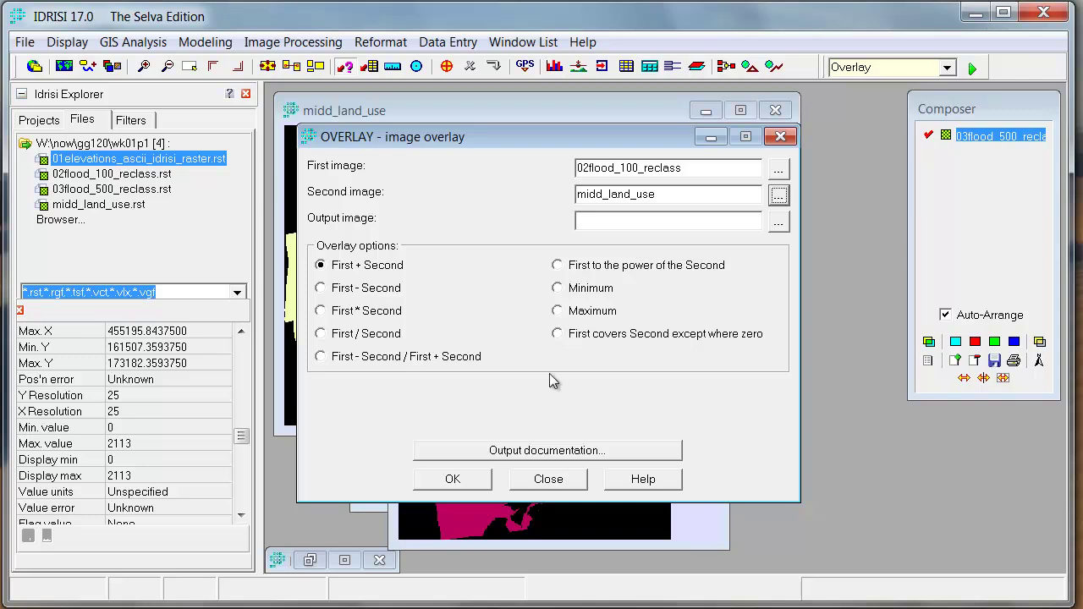
- Save the overlay output as 04flooded_100_land_use_categories in the wk01p1 folder
click(778, 221)
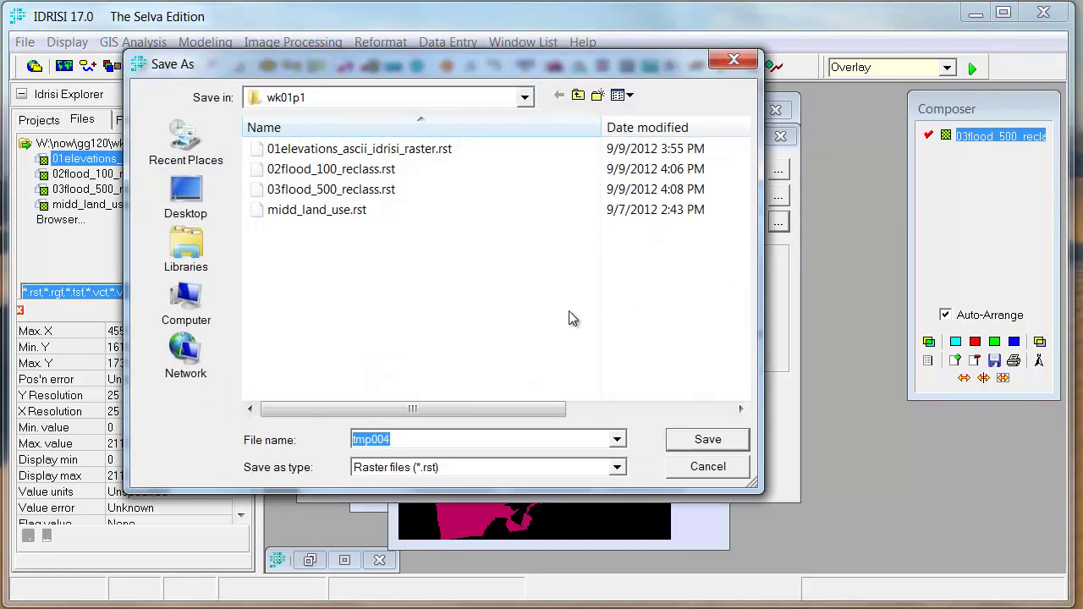
text(04)
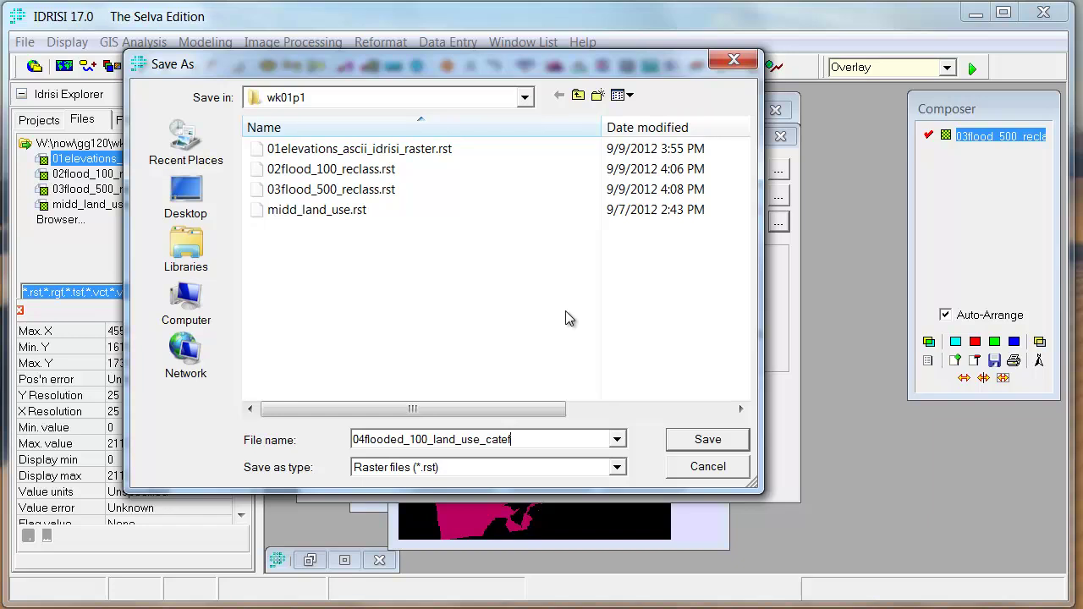
click(711, 440)
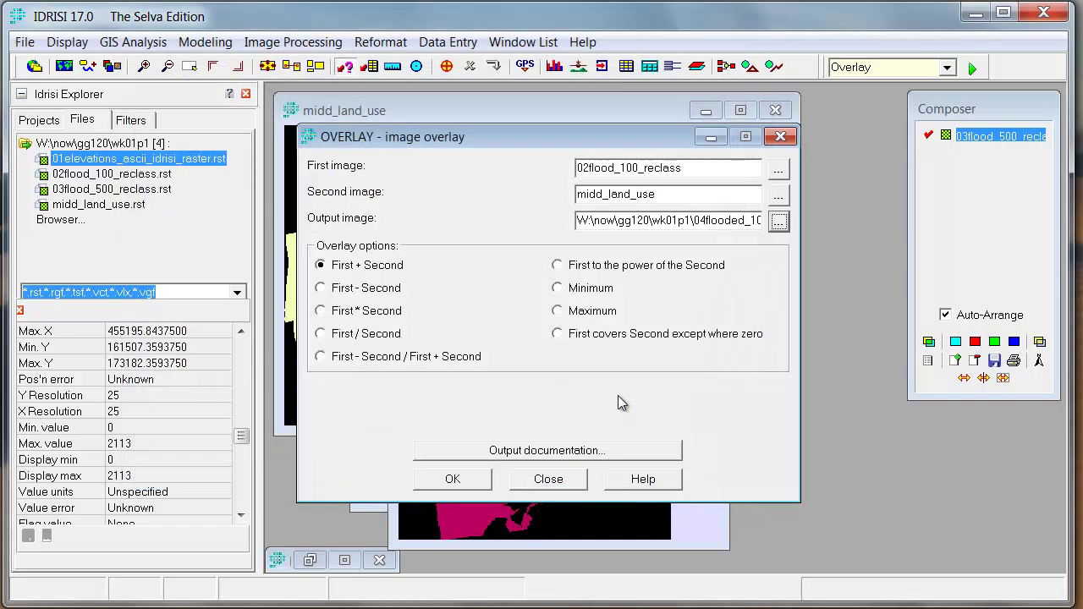
- Choose First * Second and run the overlay to produce 04flooded_100_land_use_categories
click(320, 311)
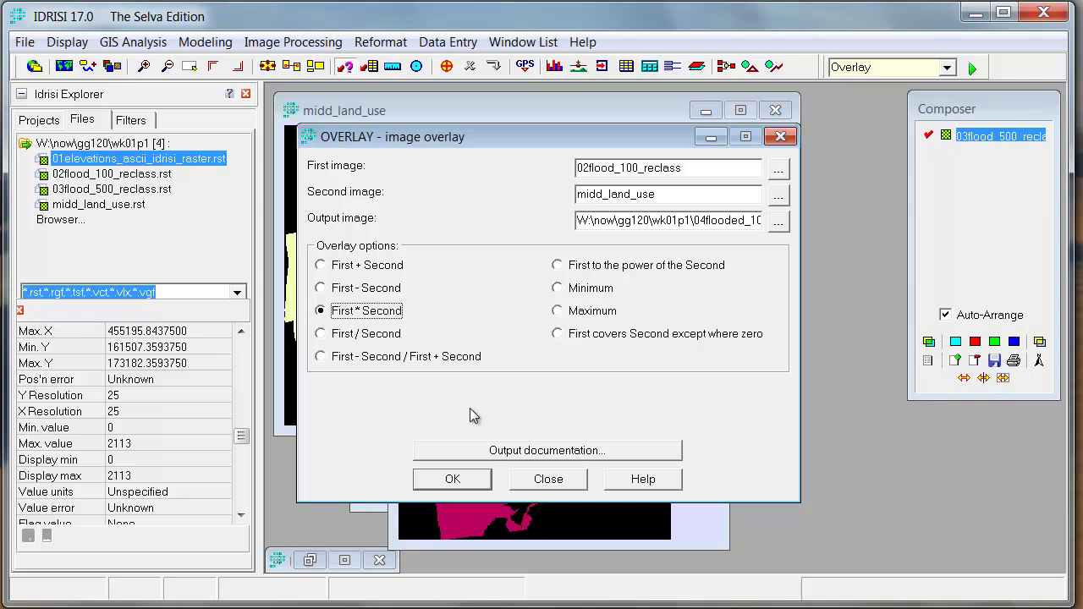
click(454, 480)
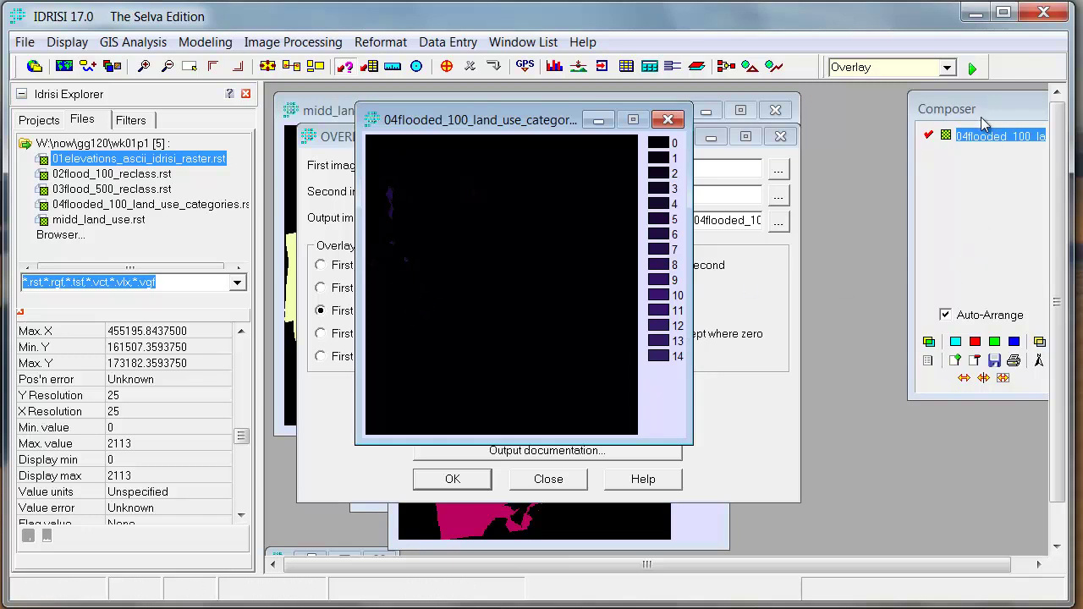
- Close the dark result map and redisplay 04flooded_100_land_use_categories with category colours
click(666, 120)
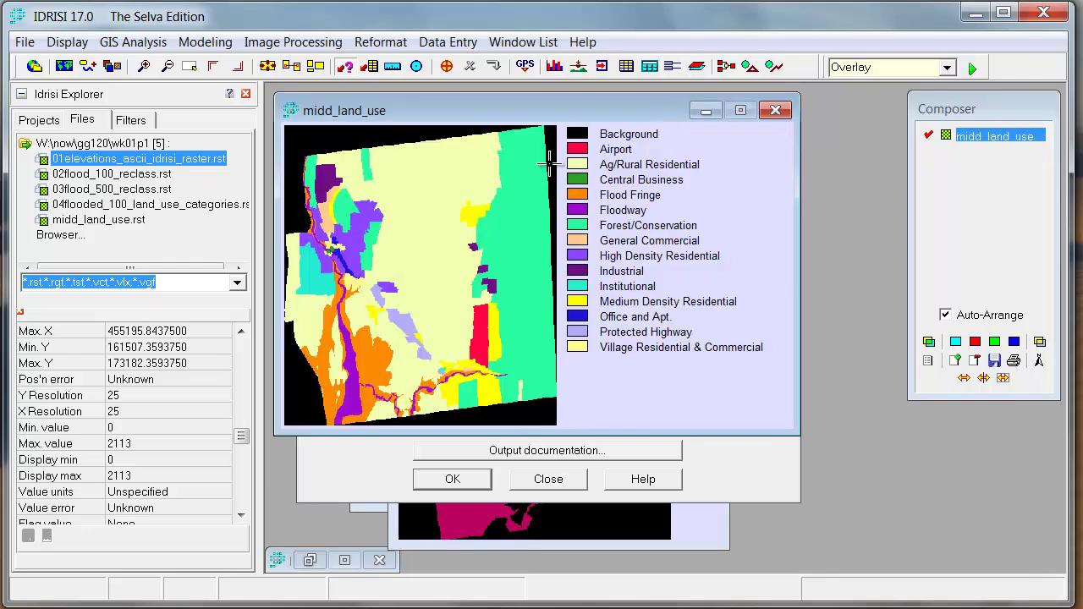
double_click(187, 208)
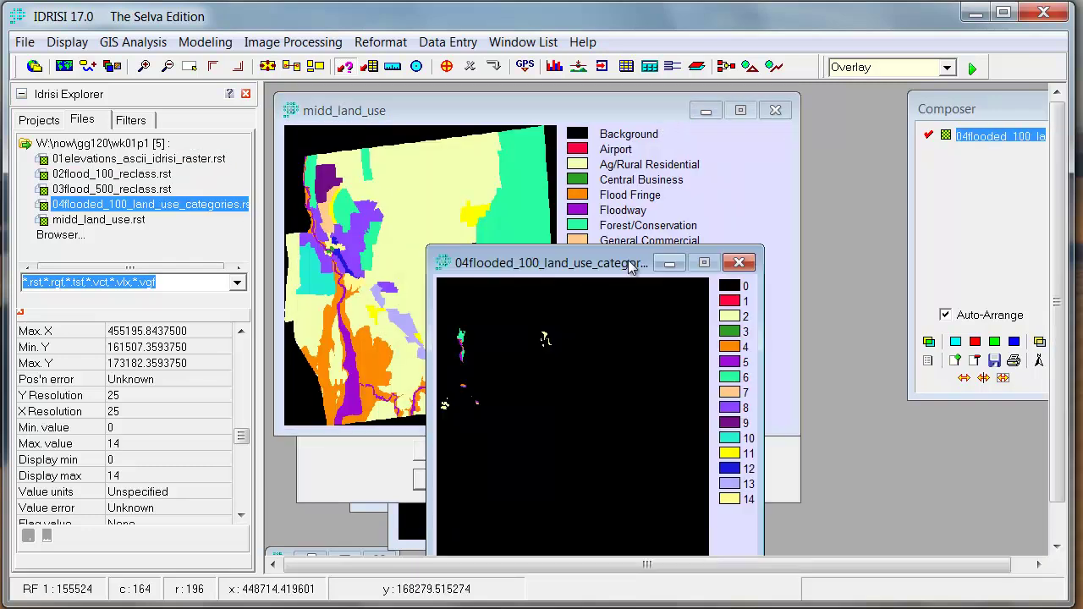
drag(635, 269, 572, 138)
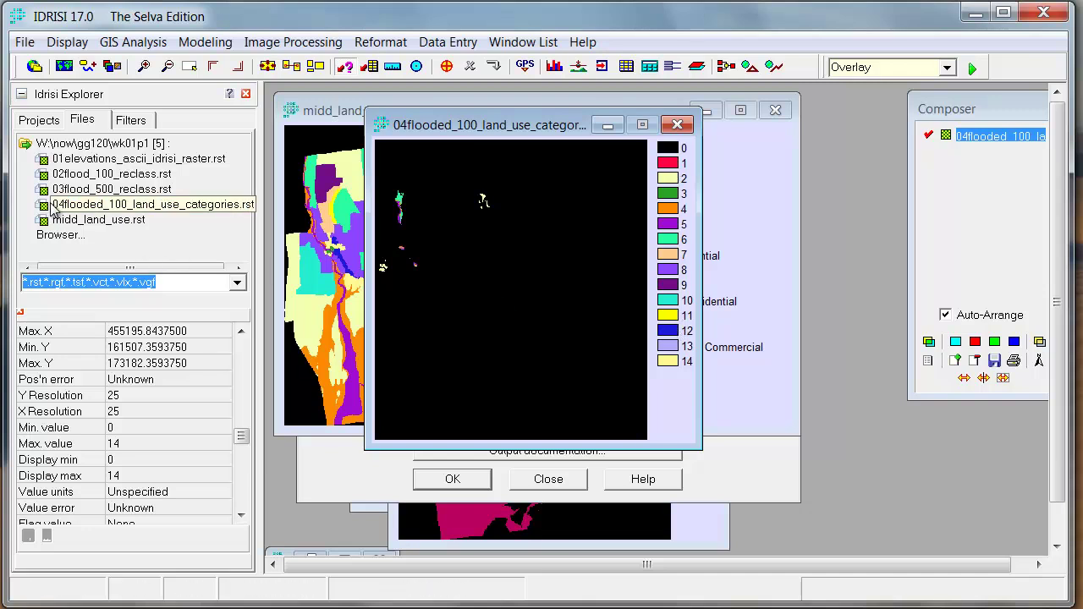
- Bring the midd_land_use and 03flood_500_reclass maps forward and select 02flood_100_reclass
click(146, 212)
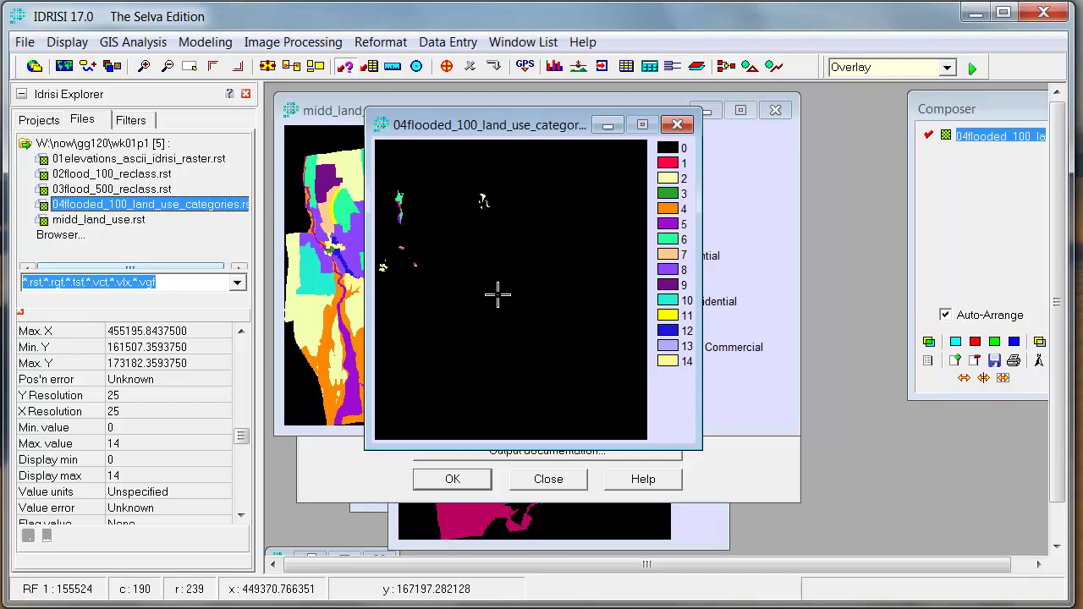
click(336, 121)
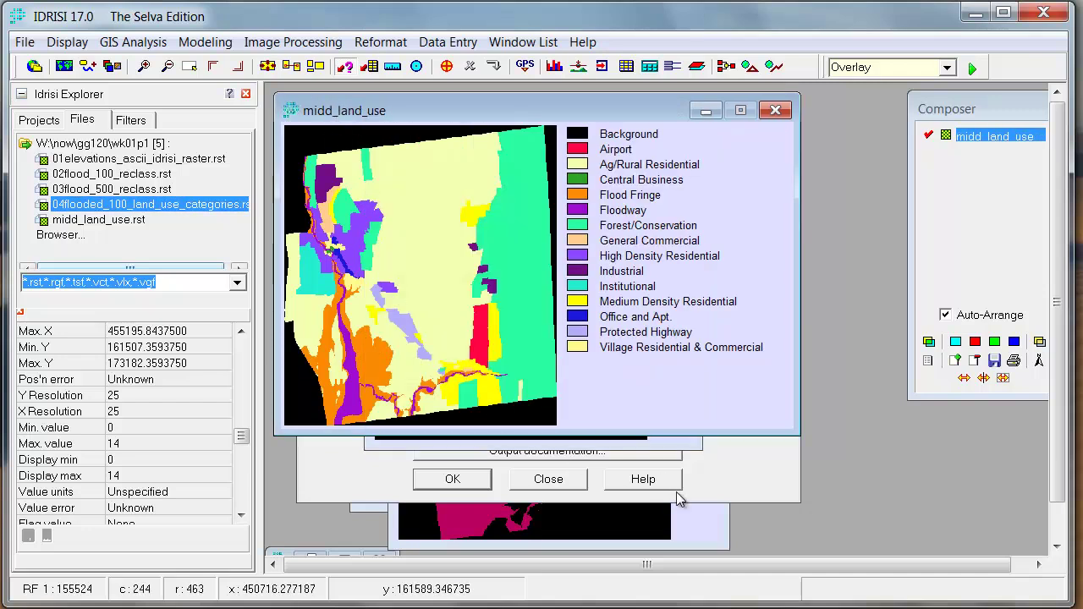
click(699, 537)
click(104, 175)
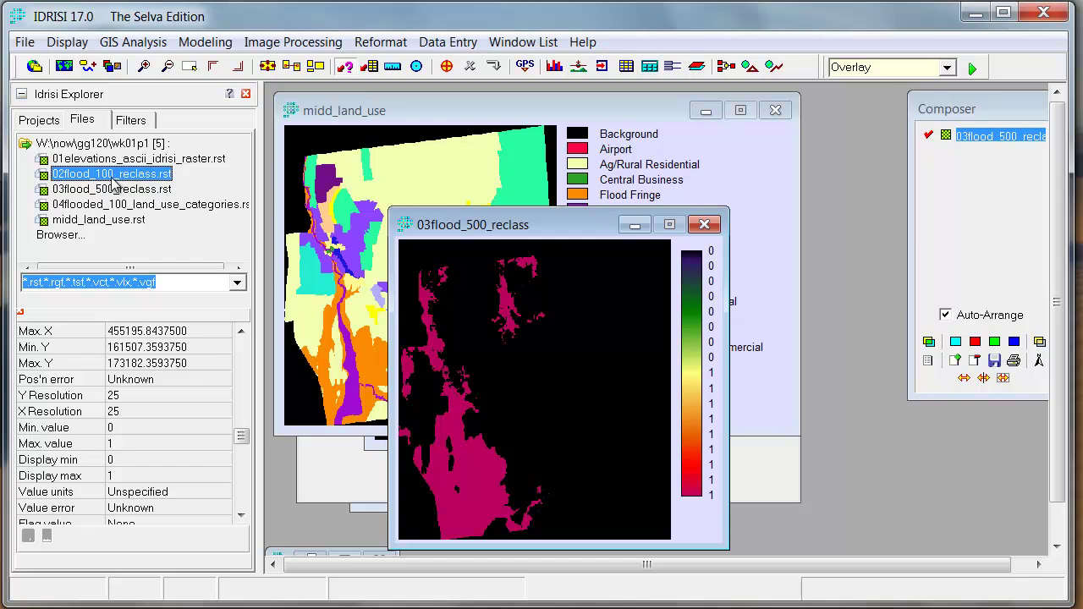
- Close the 02flood_100_reclass, elevation and 03flood_500_reclass maps, then select 04flooded_100_land_use_categories
double_click(119, 176)
drag(568, 313, 449, 127)
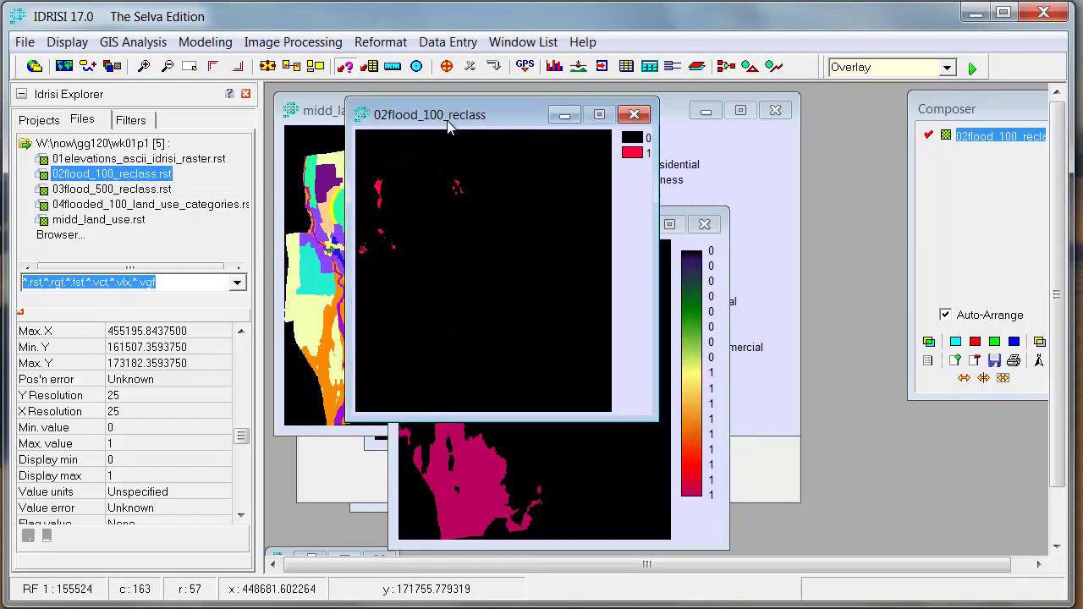
click(635, 115)
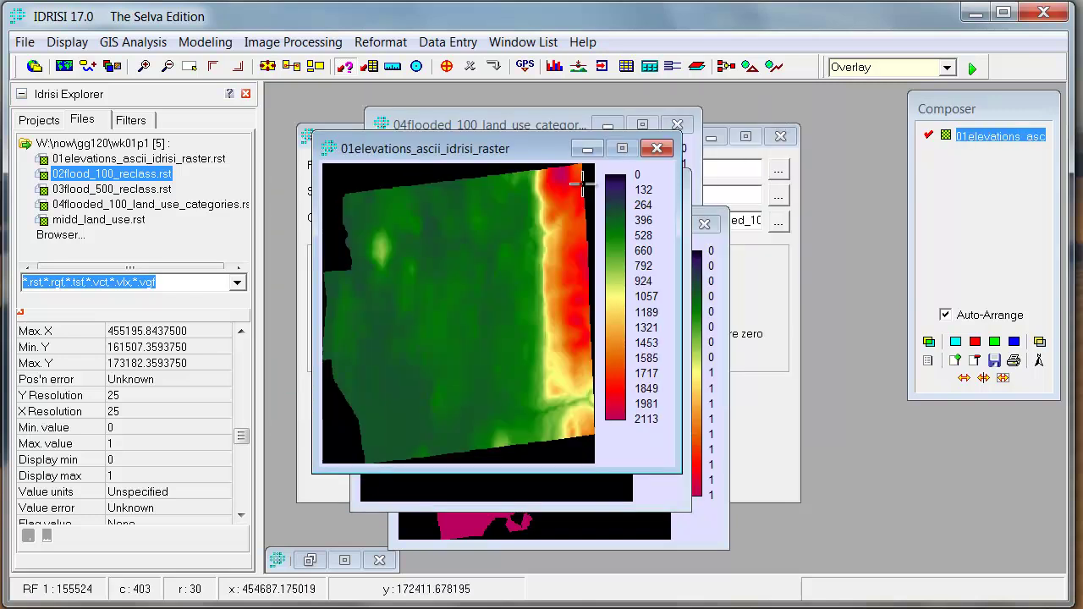
click(660, 148)
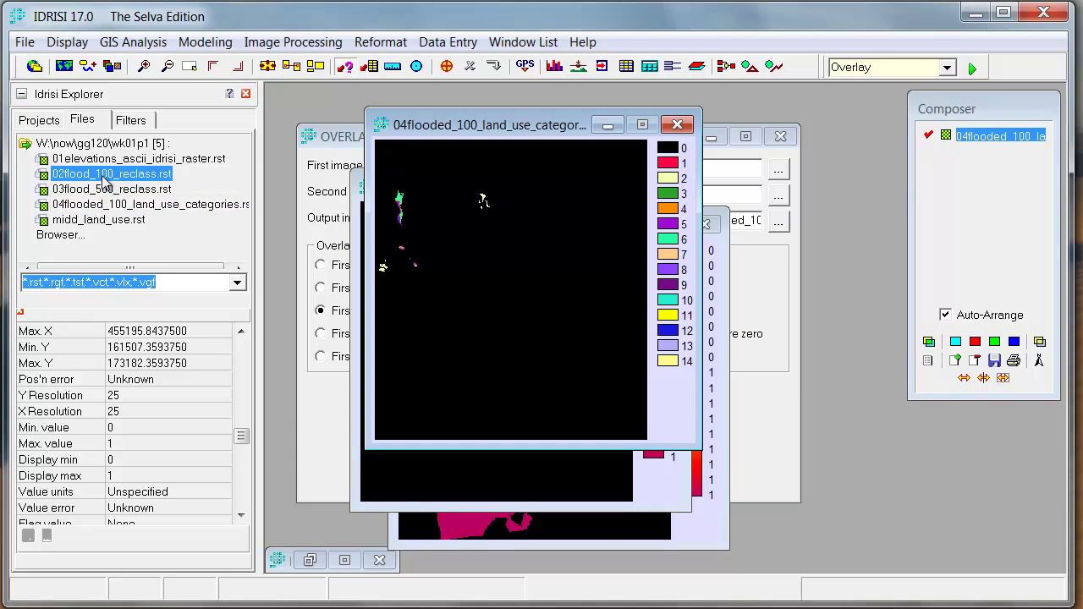
double_click(104, 176)
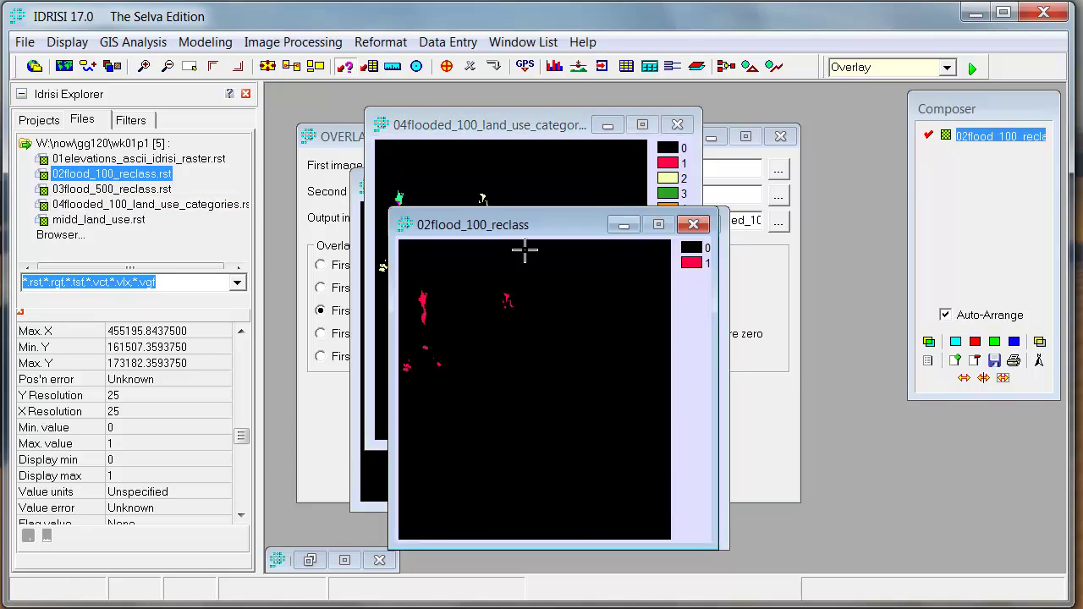
click(693, 224)
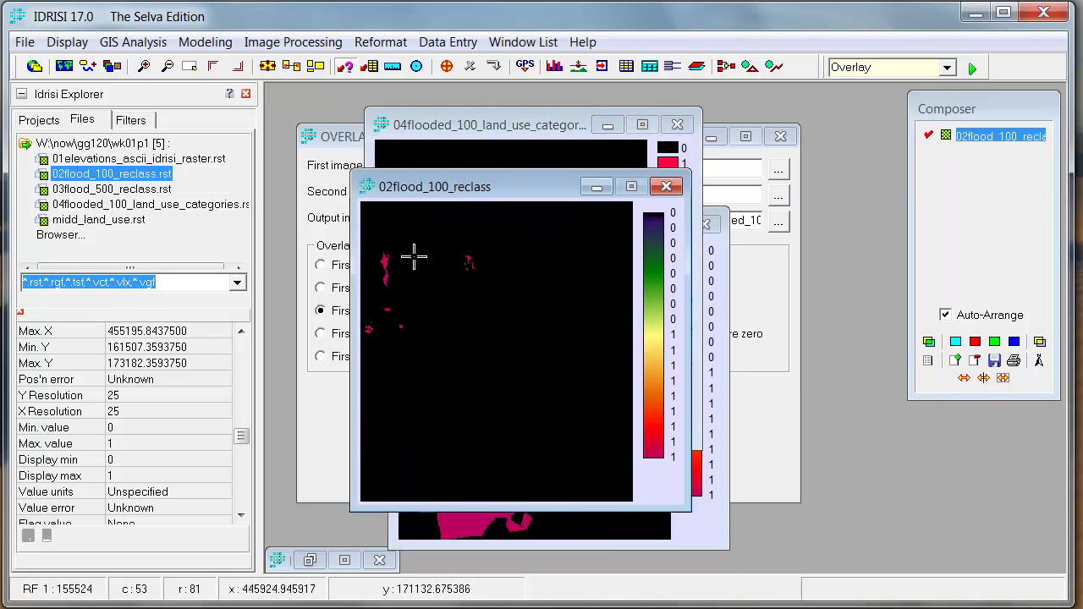
click(666, 186)
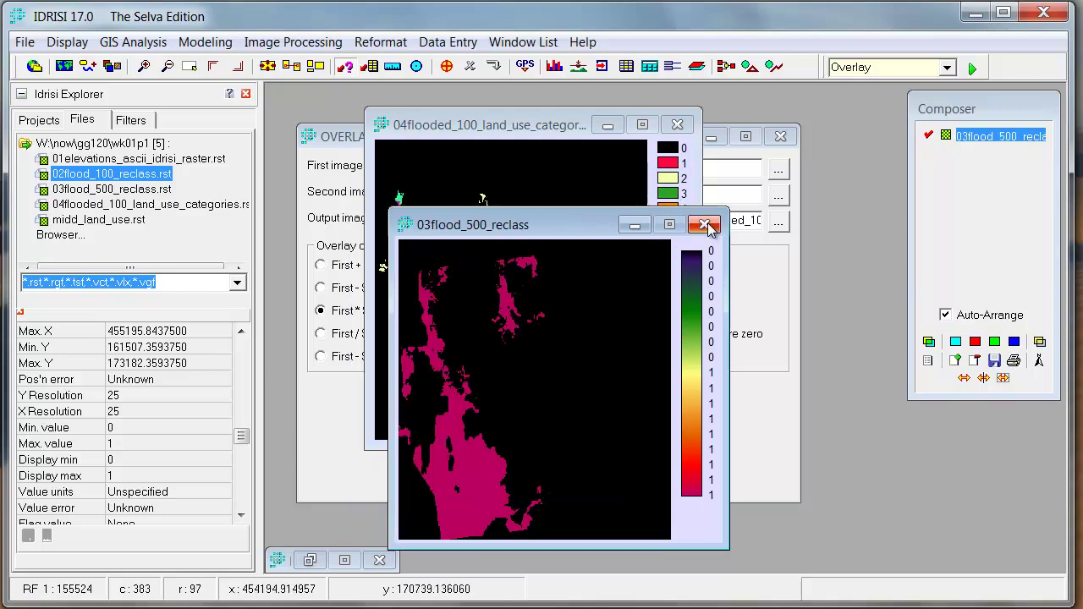
click(703, 224)
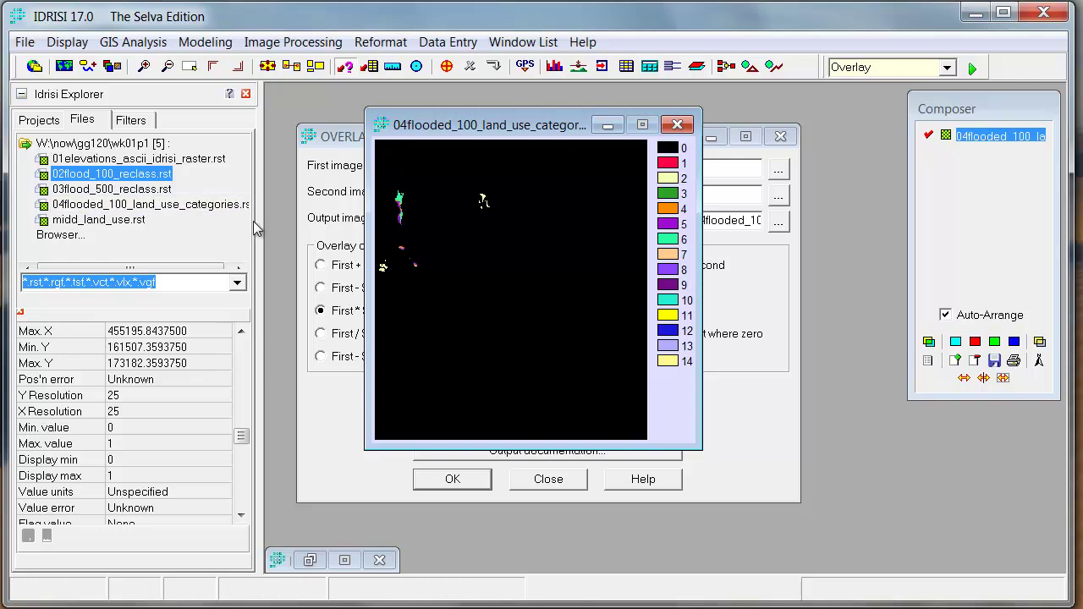
click(74, 206)
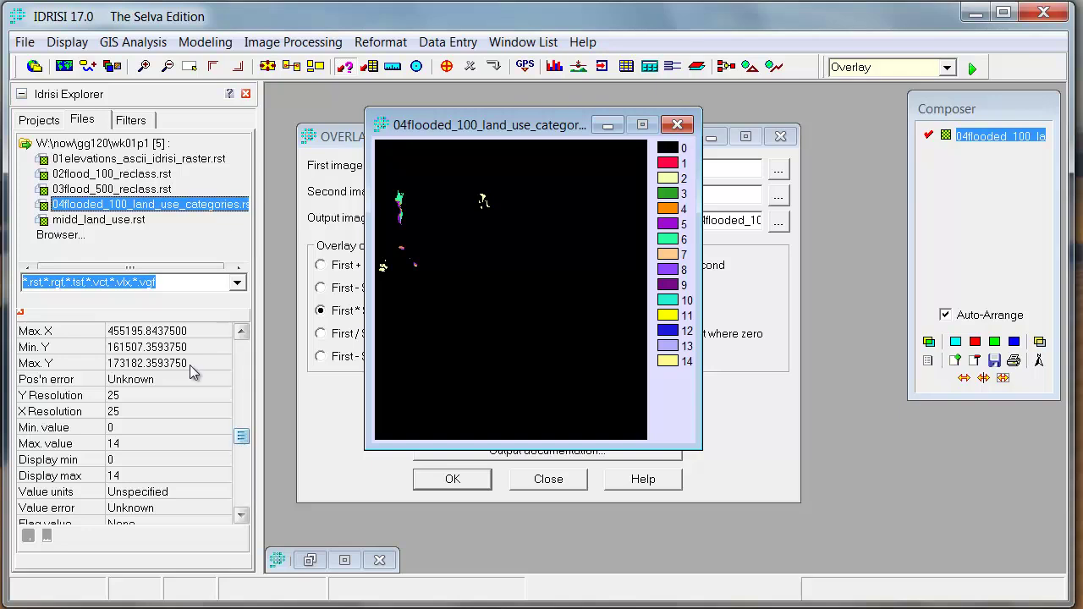
- Open the raster's Categories table and copy category names from midd_land_use
drag(242, 431, 256, 480)
click(216, 491)
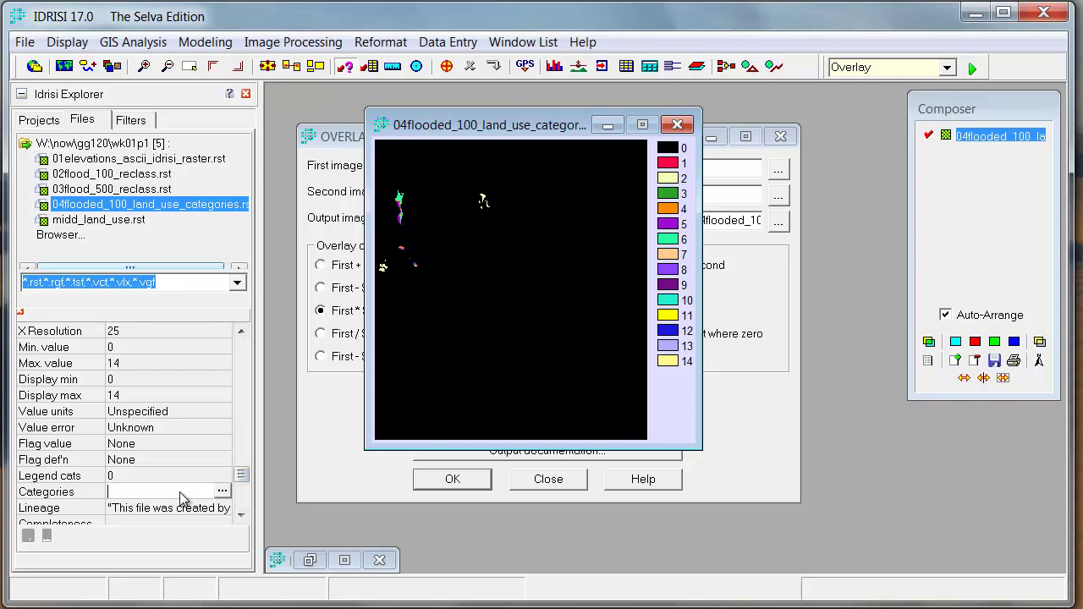
click(222, 492)
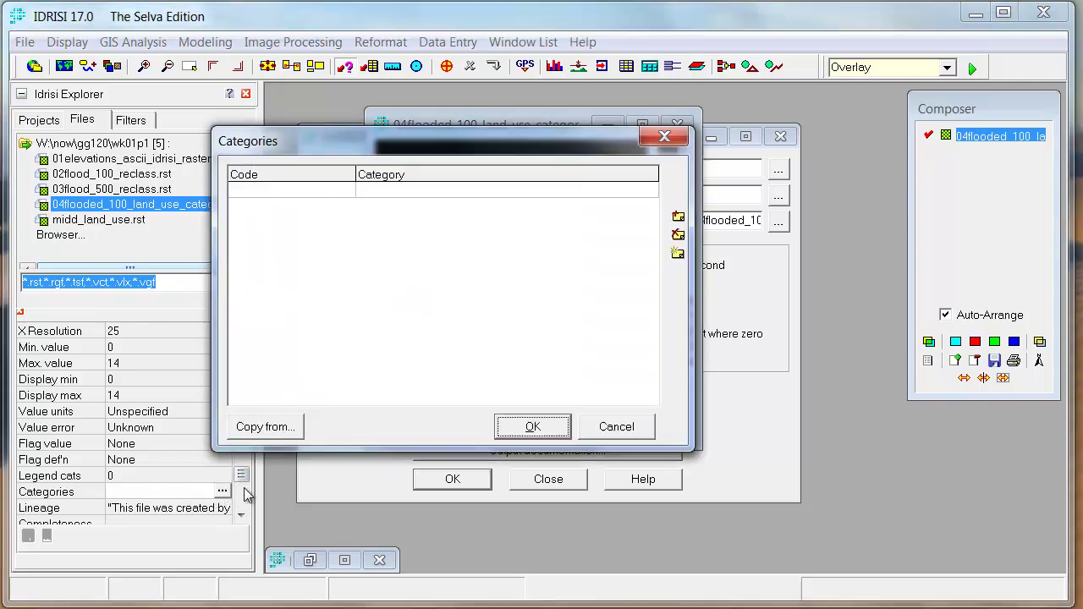
click(269, 429)
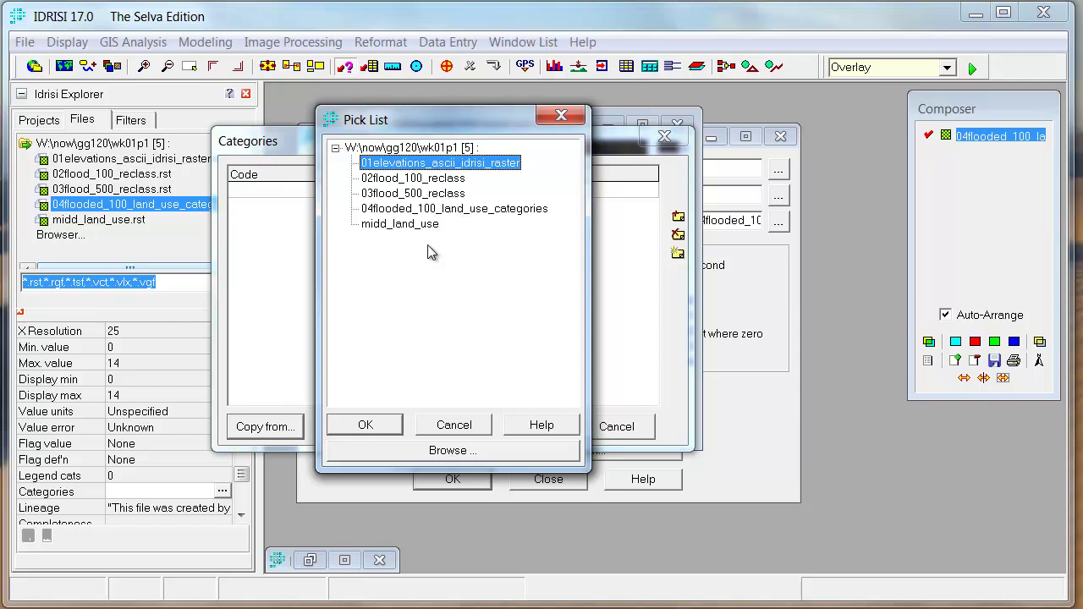
click(414, 225)
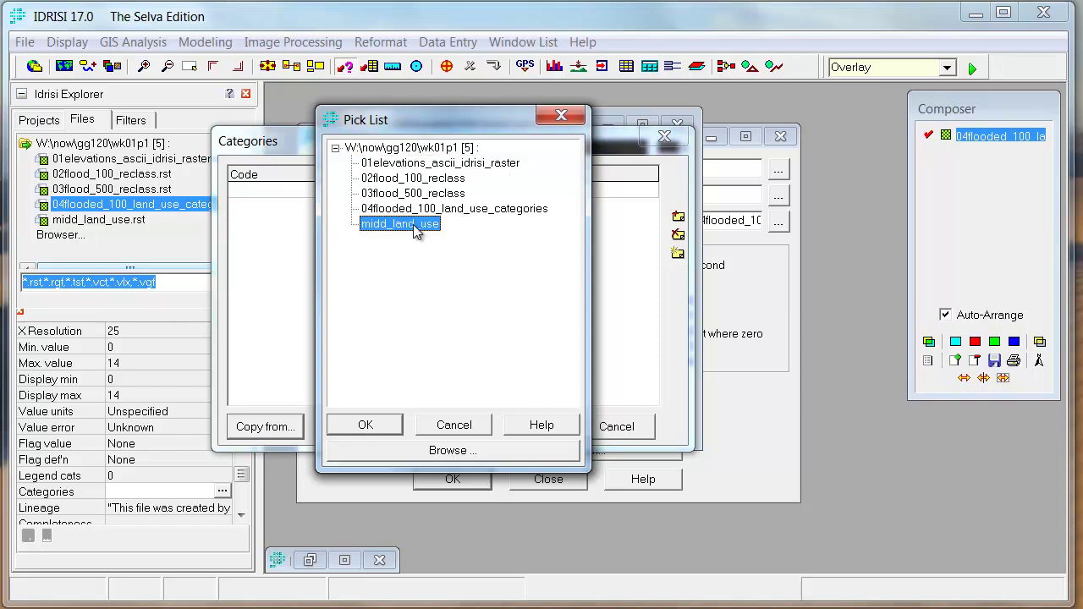
click(366, 427)
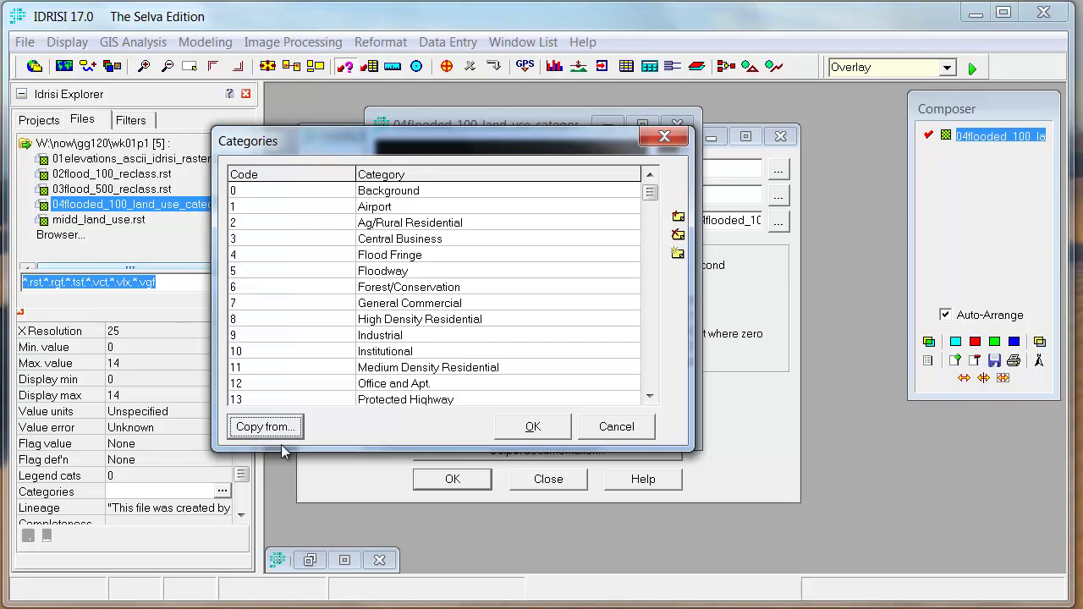
click(266, 427)
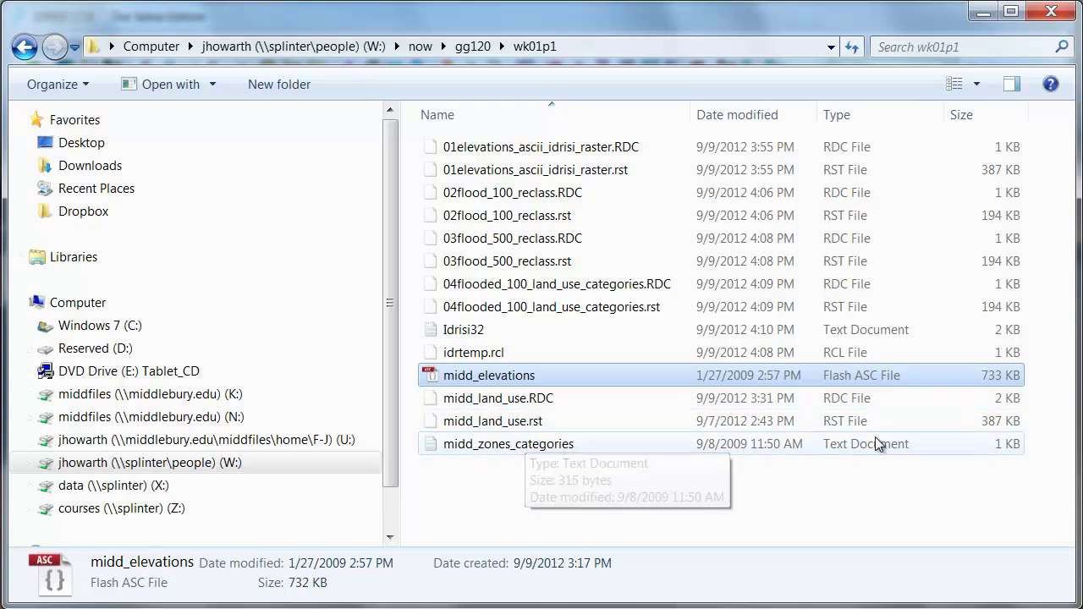
- Minimize Windows Explorer to return to IDRISI
click(983, 11)
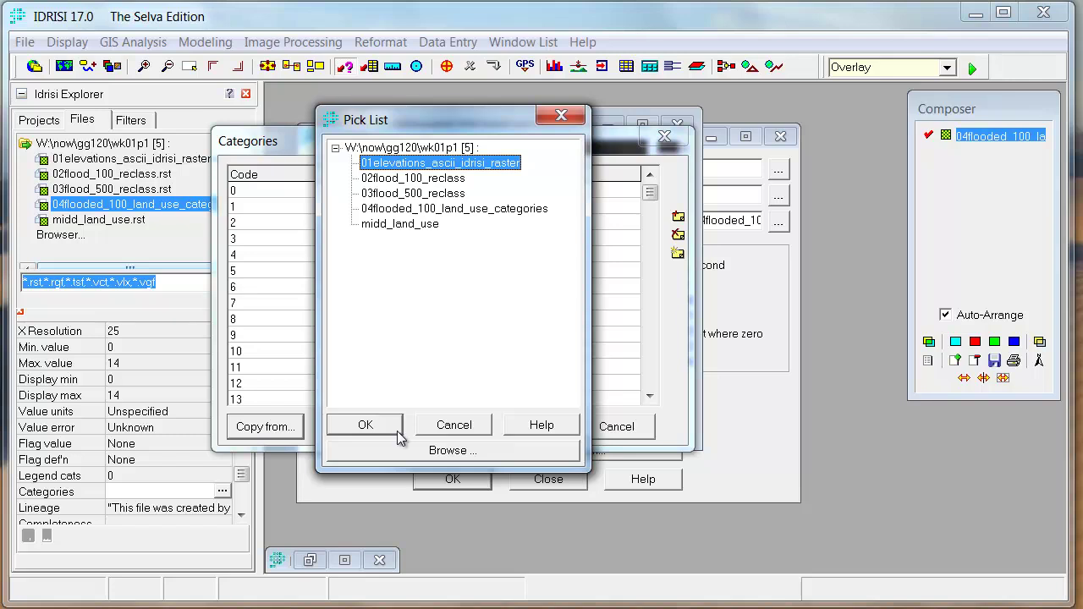
- Copy the category names from midd_land_use and apply them to the raster
click(454, 425)
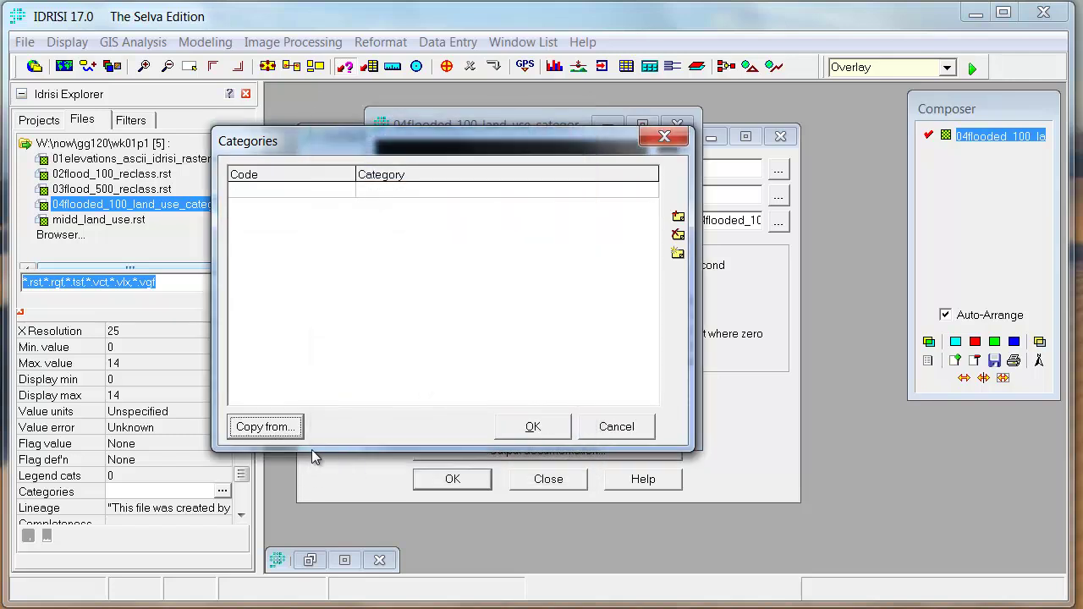
click(264, 427)
click(400, 224)
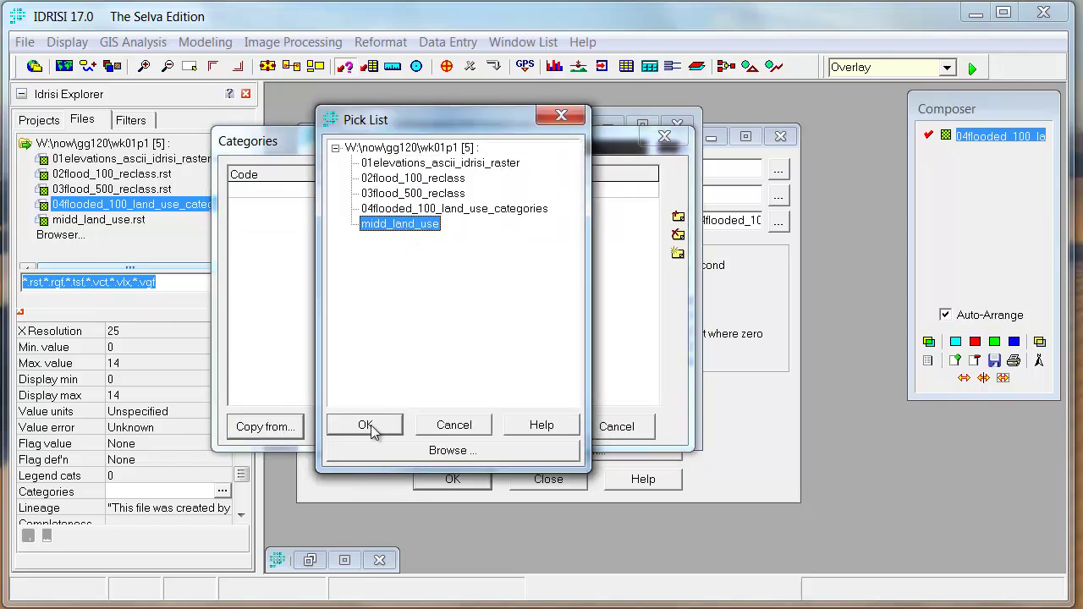
click(365, 425)
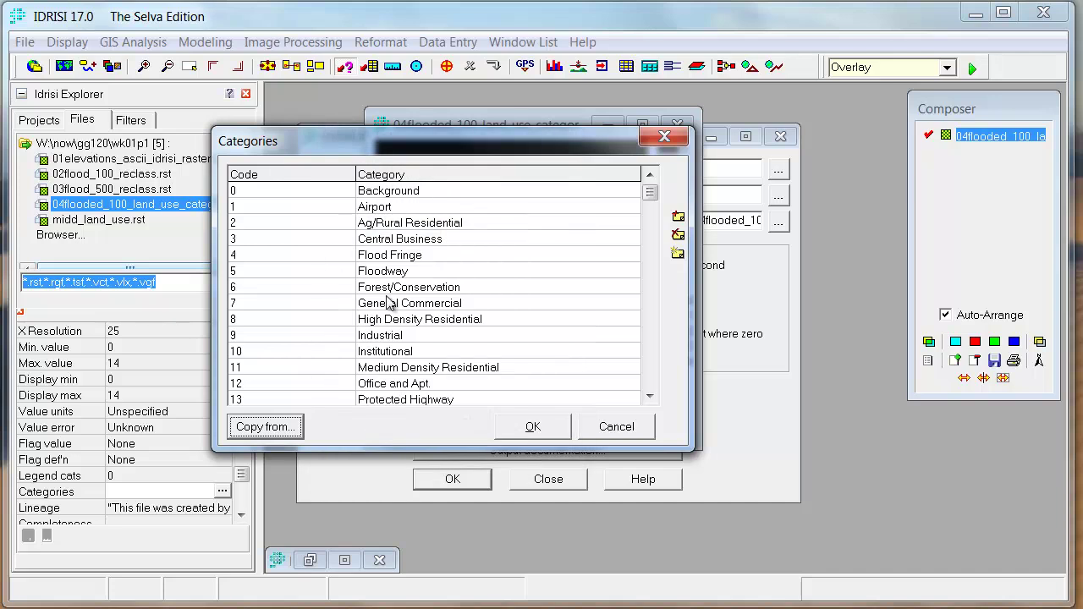
click(533, 427)
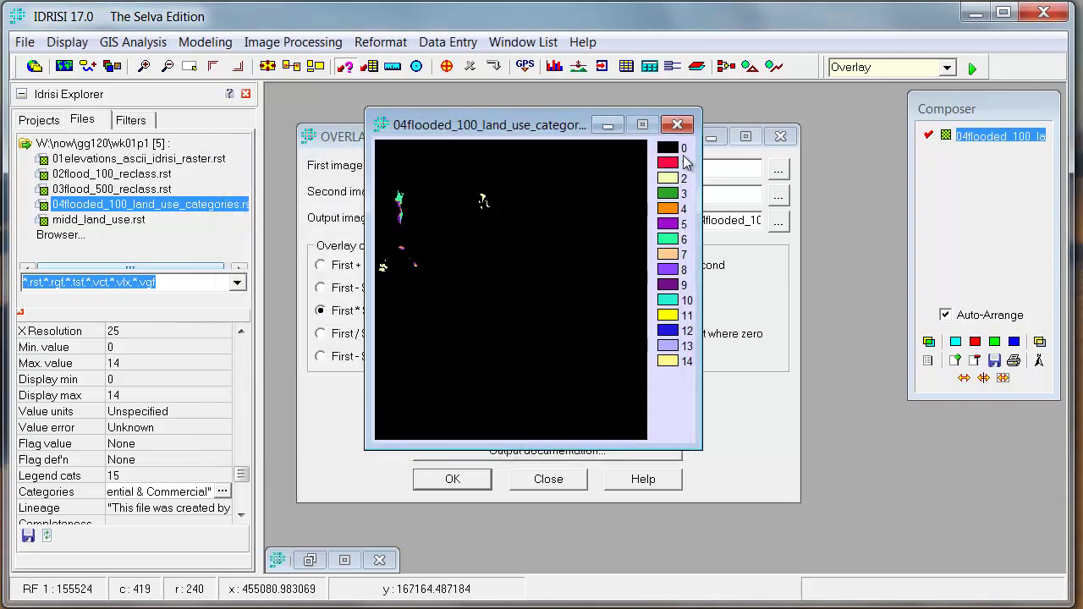
- Save the changed metadata, confirming the warning with Yes
click(28, 538)
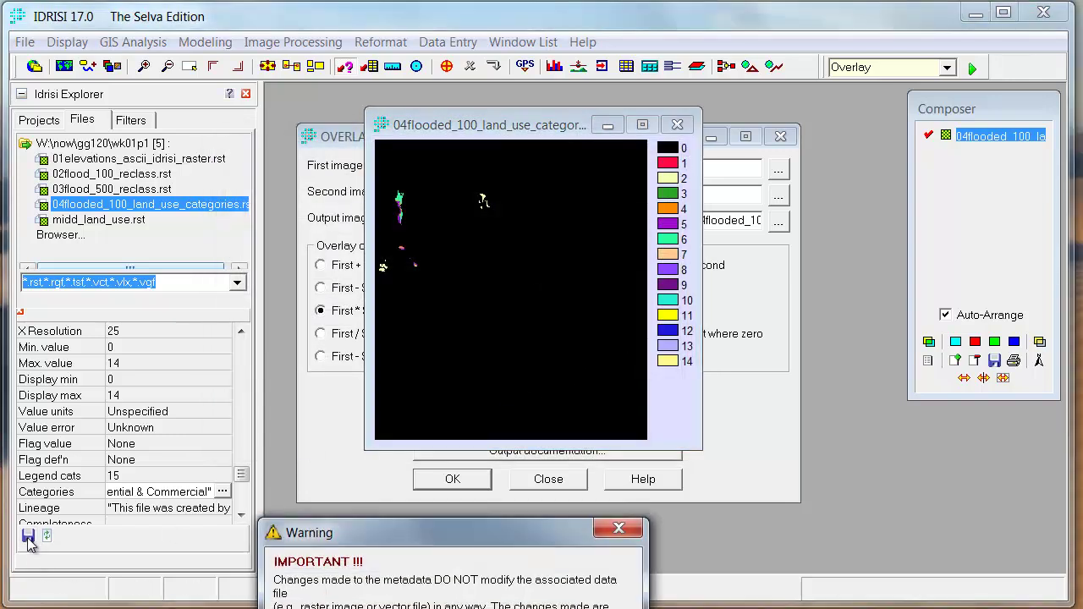
drag(452, 534, 436, 160)
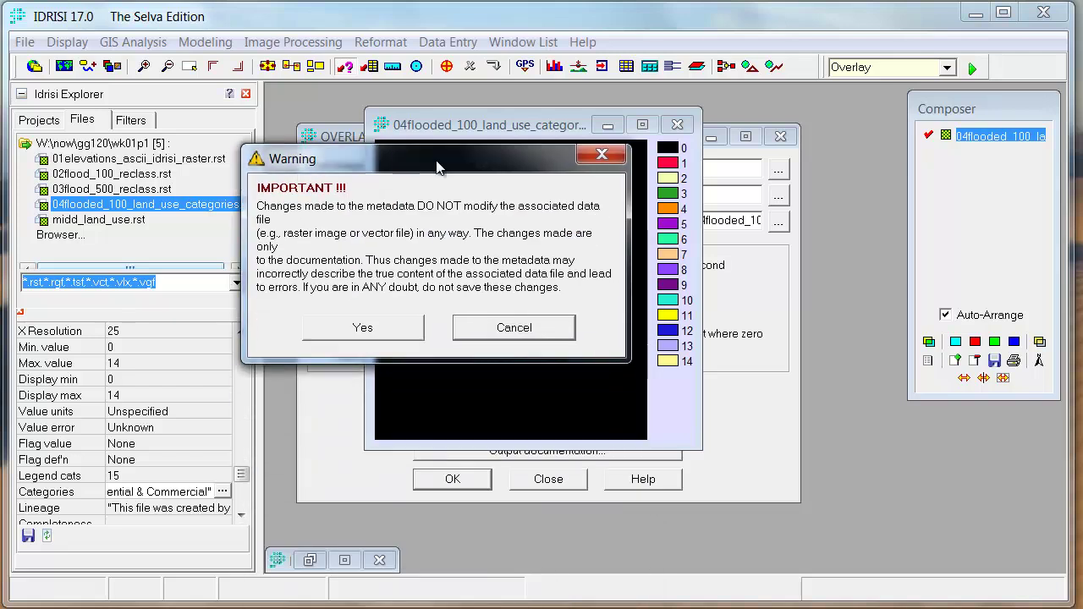
click(362, 327)
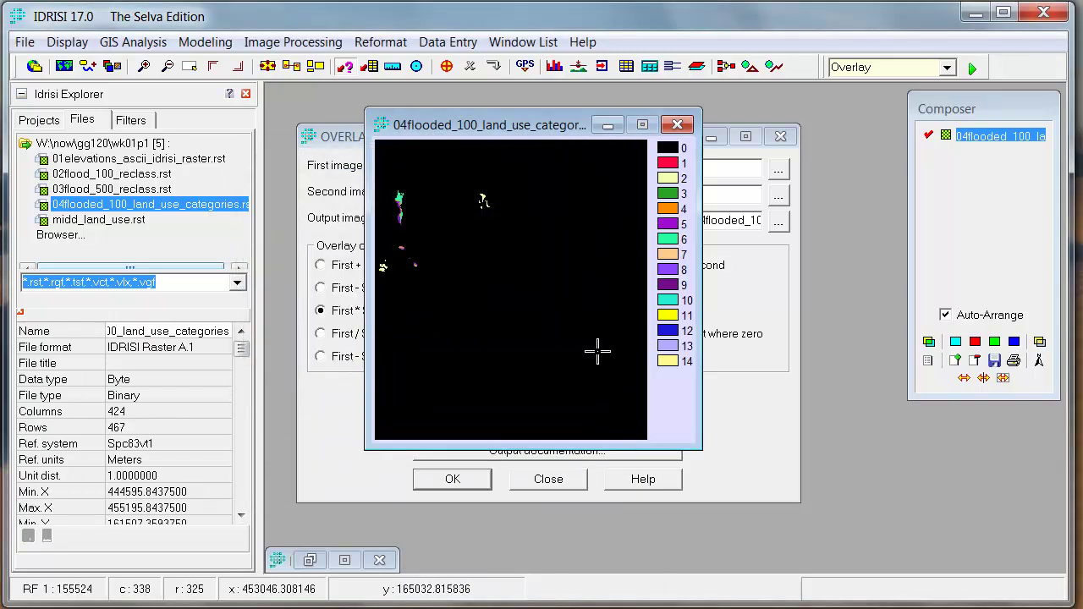
- Close the 100-year map and redisplay 04flooded_100_land_use_categories with its named legend
click(676, 125)
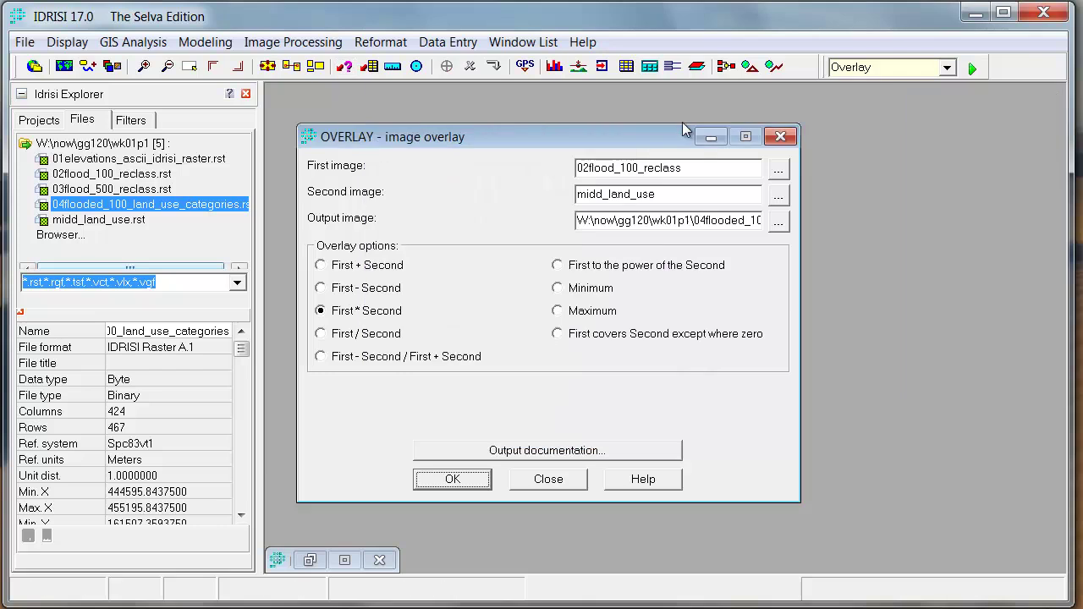
double_click(124, 210)
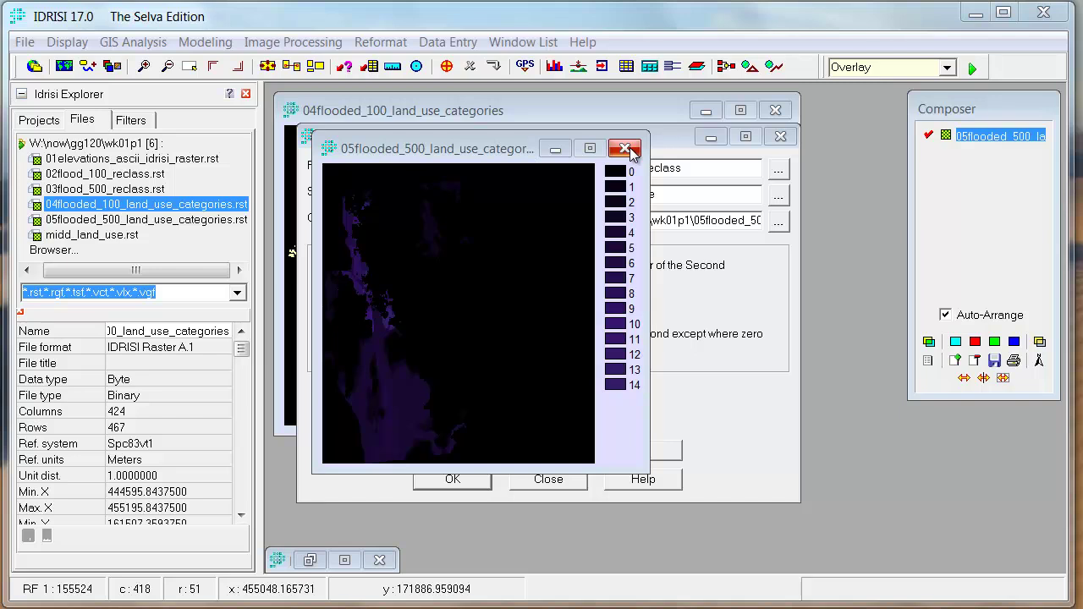
- Close the 500-year map and bring up 05flooded_500_land_use_categories for metadata editing
click(625, 149)
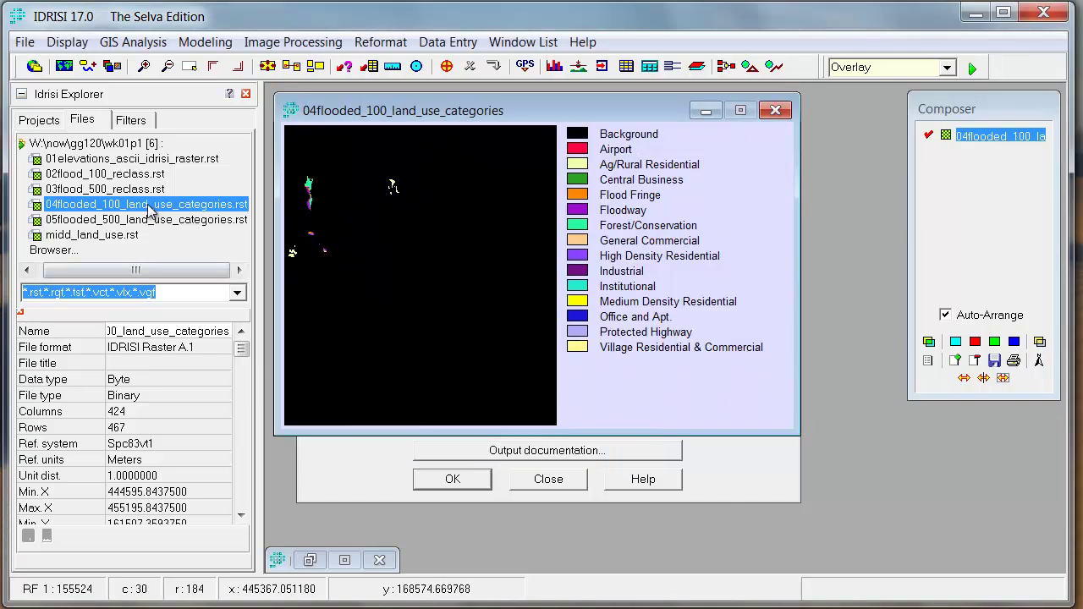
click(140, 223)
double_click(141, 227)
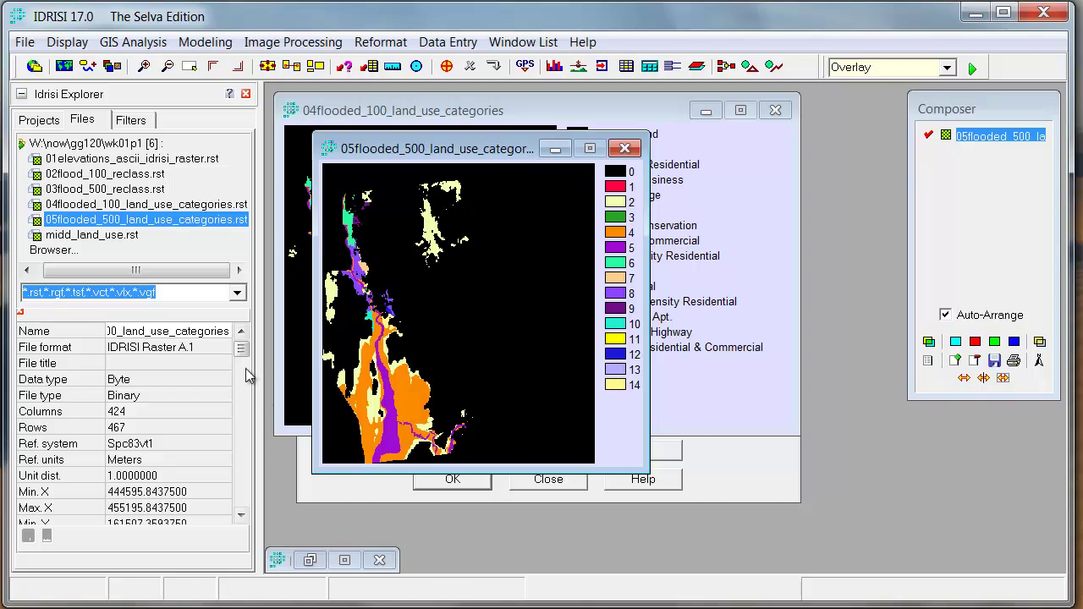
drag(242, 350, 242, 476)
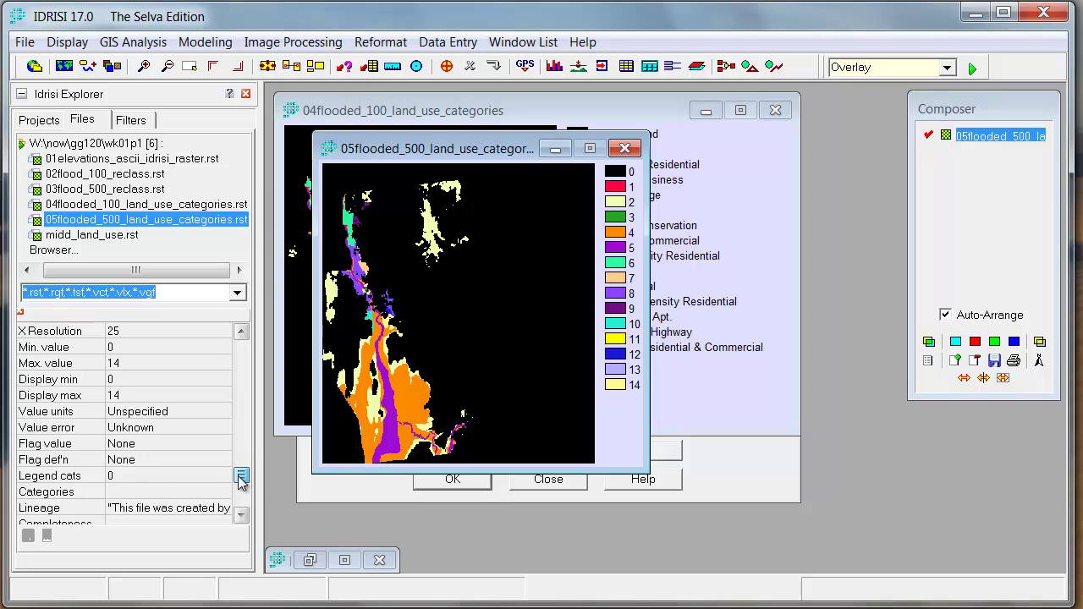
- Copy the category names from midd_land_use into the 500-year raster's Categories
click(203, 495)
click(222, 493)
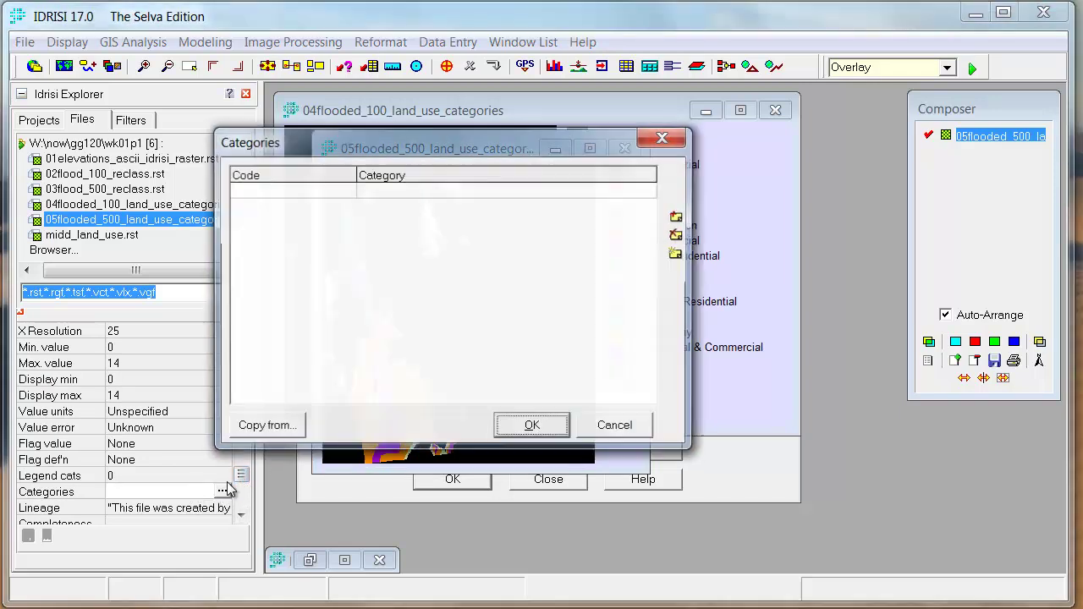
click(265, 426)
click(412, 241)
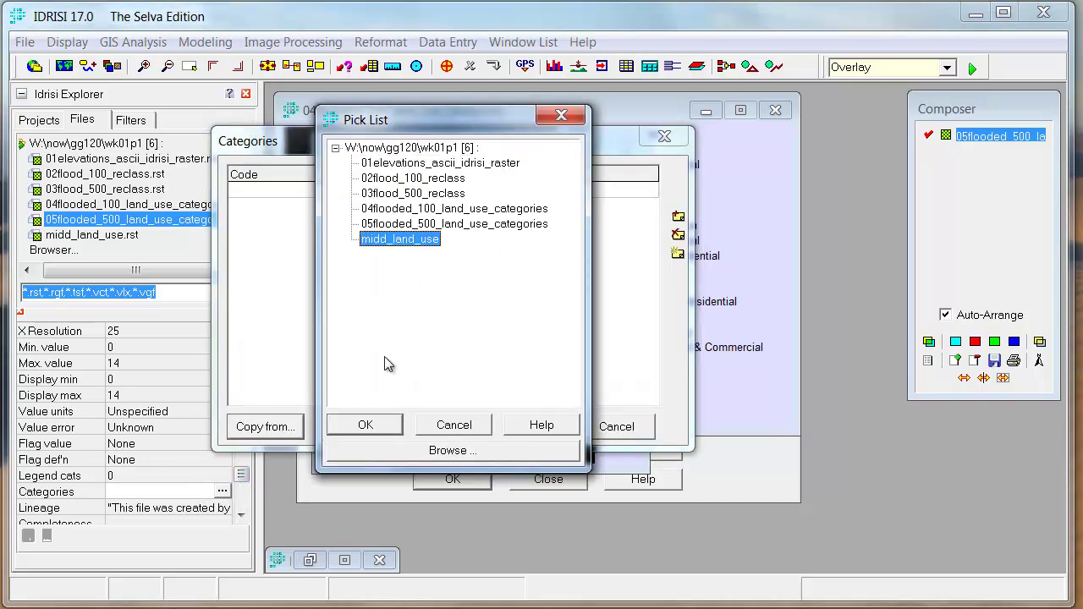
click(364, 425)
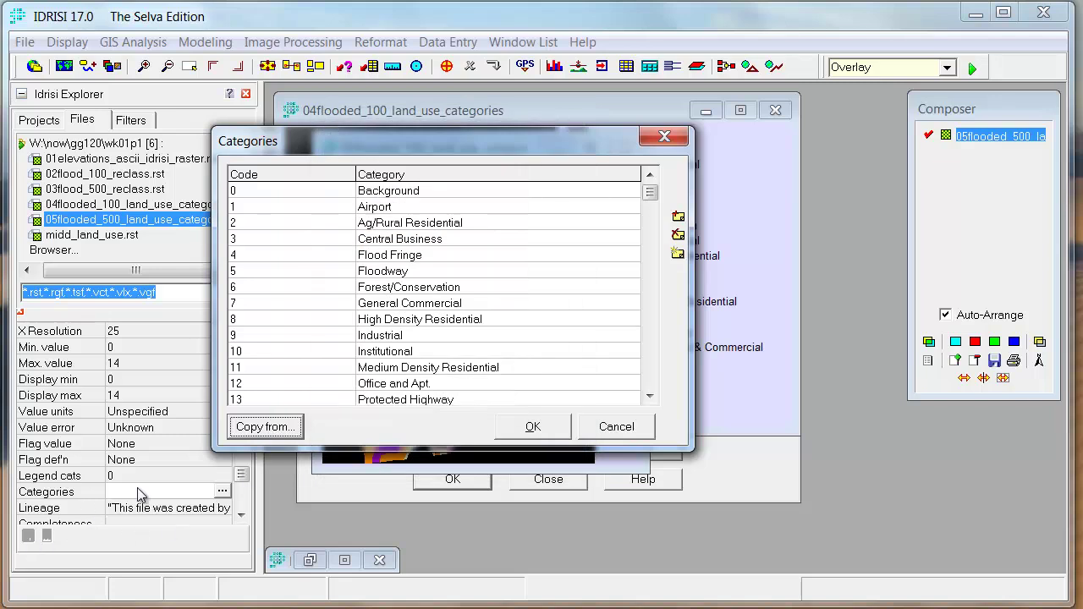
click(548, 426)
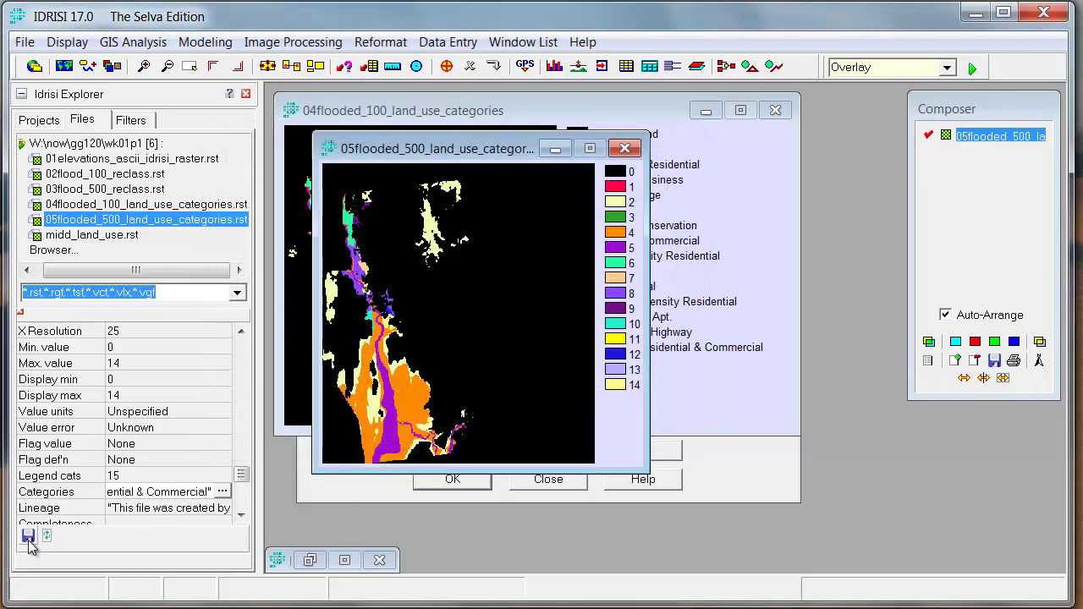
- Save the 500-year raster's metadata changes, confirming the warning with Yes
click(28, 539)
drag(414, 533, 446, 220)
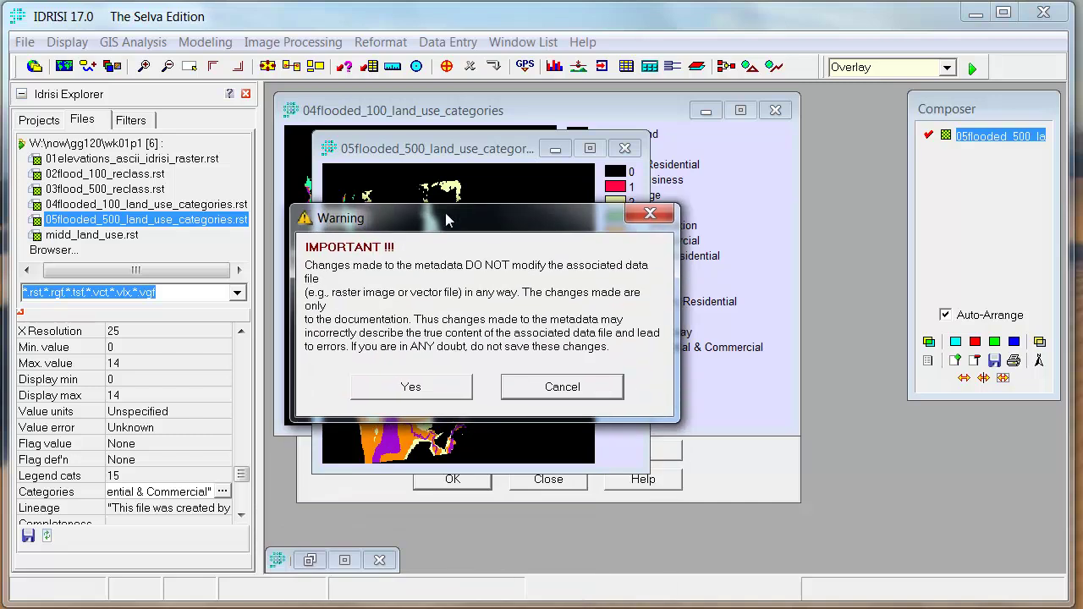
click(406, 388)
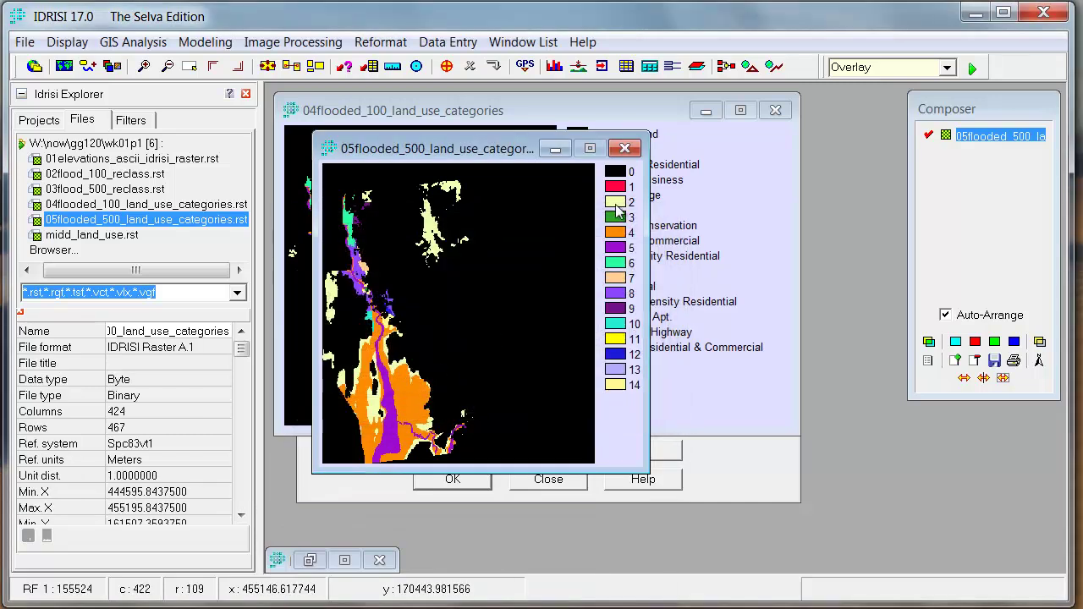
- Redisplay 05flooded_500_land_use_categories with its named legend, then return to the course notes
click(632, 151)
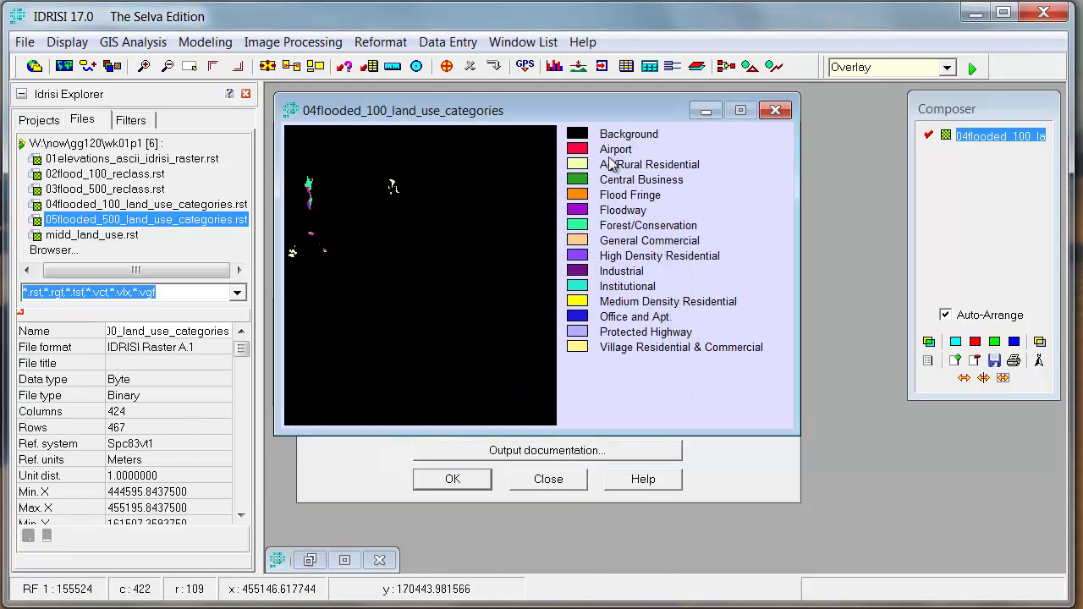
double_click(193, 222)
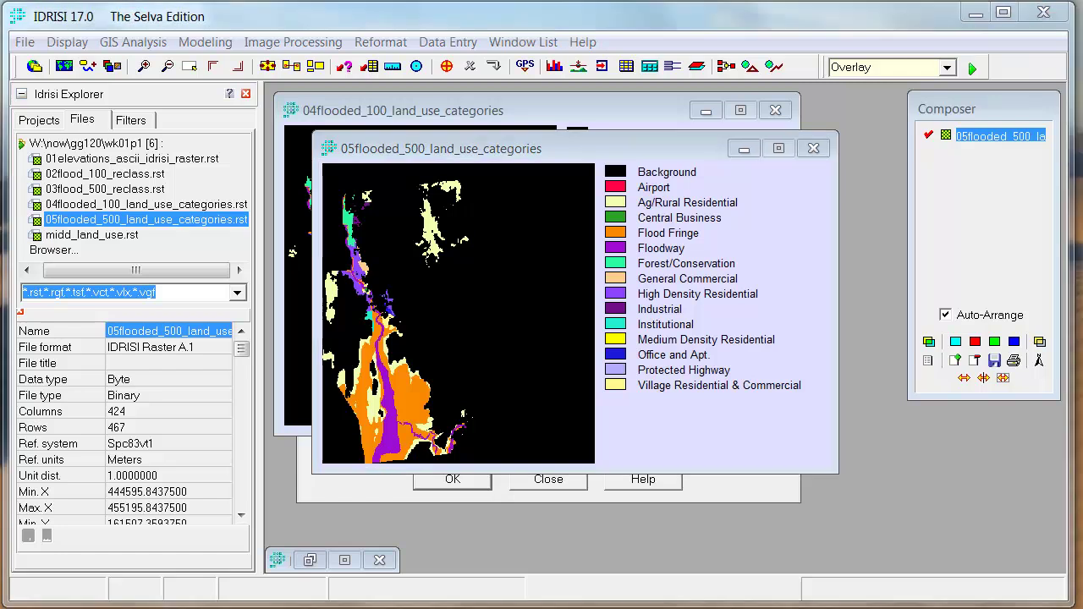
mouse_move(263, 604)
click(148, 575)
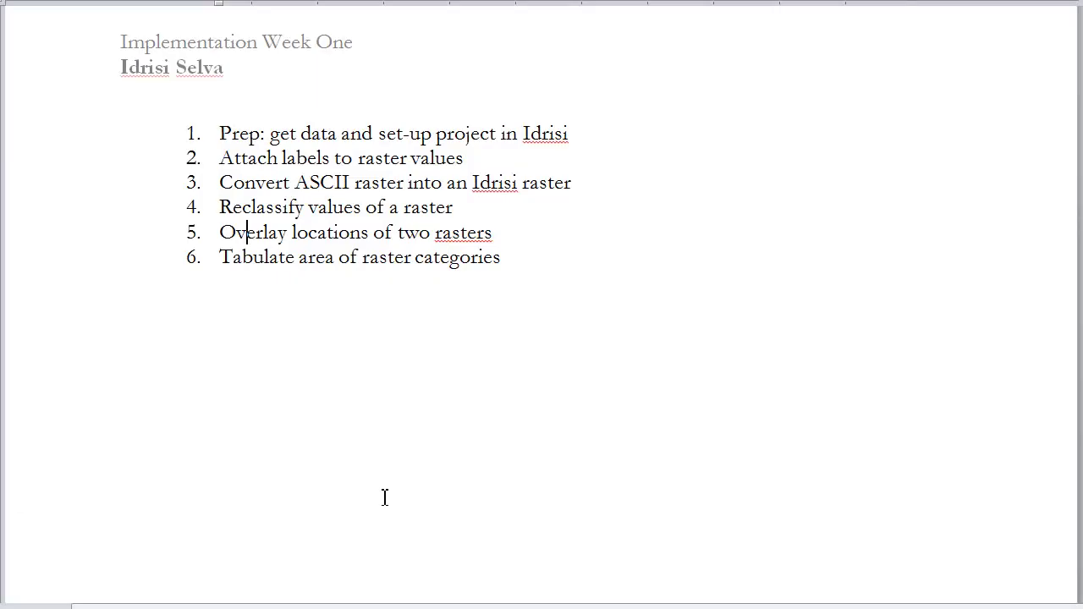